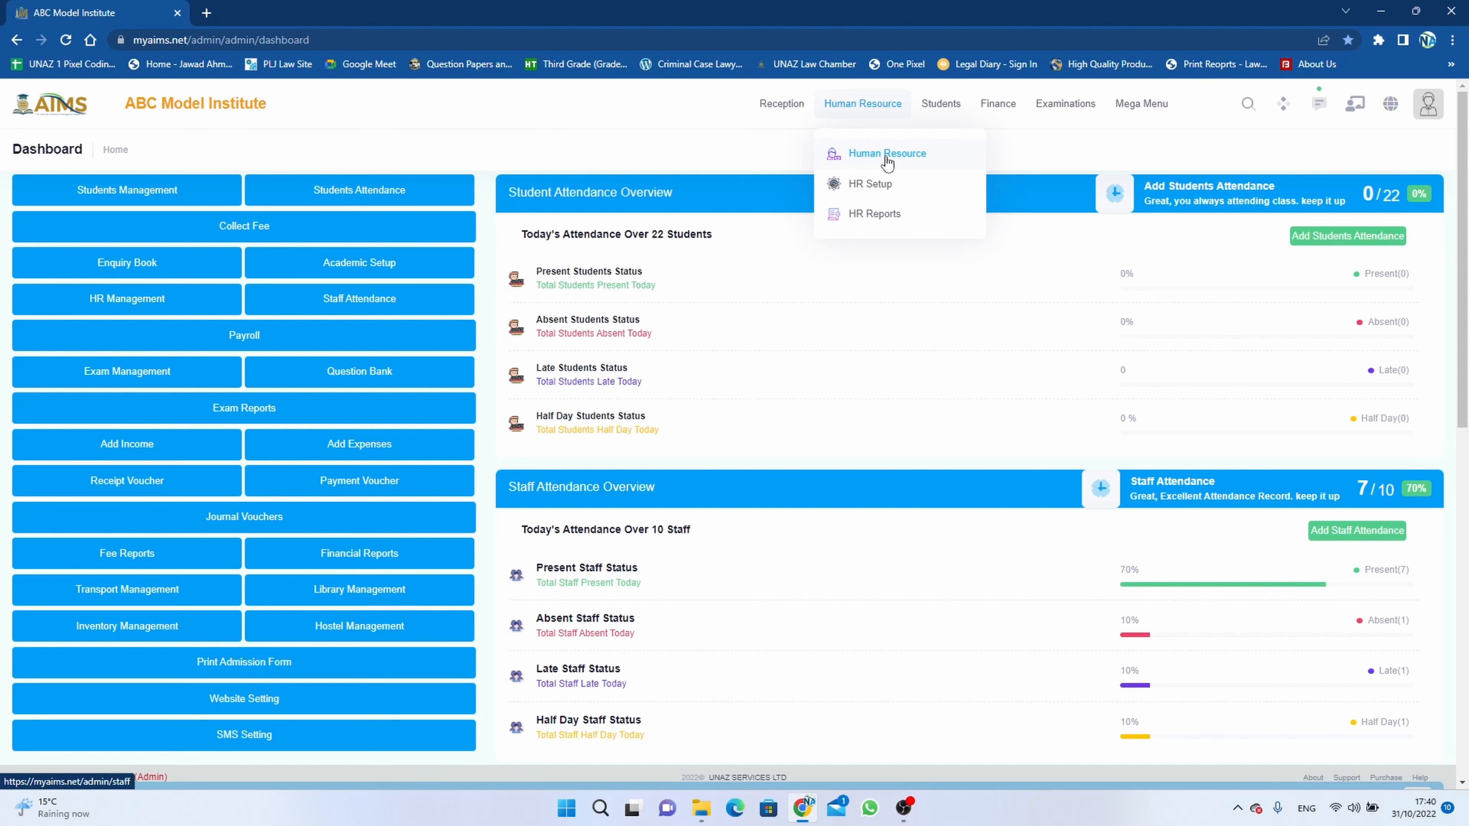
Open the staff payroll list in the Human Resource section and look through its staff entries.
click(886, 157)
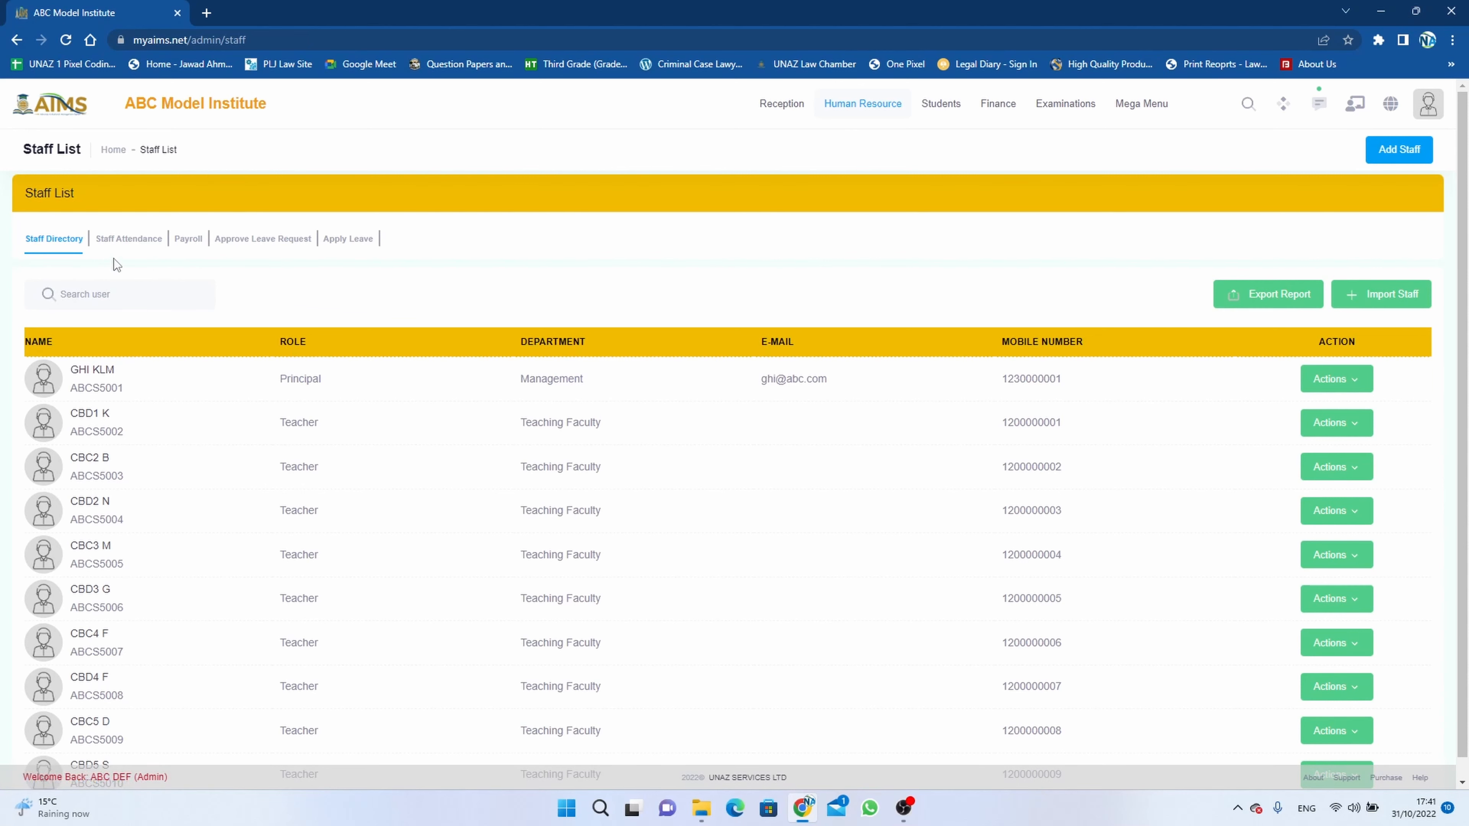
click(186, 243)
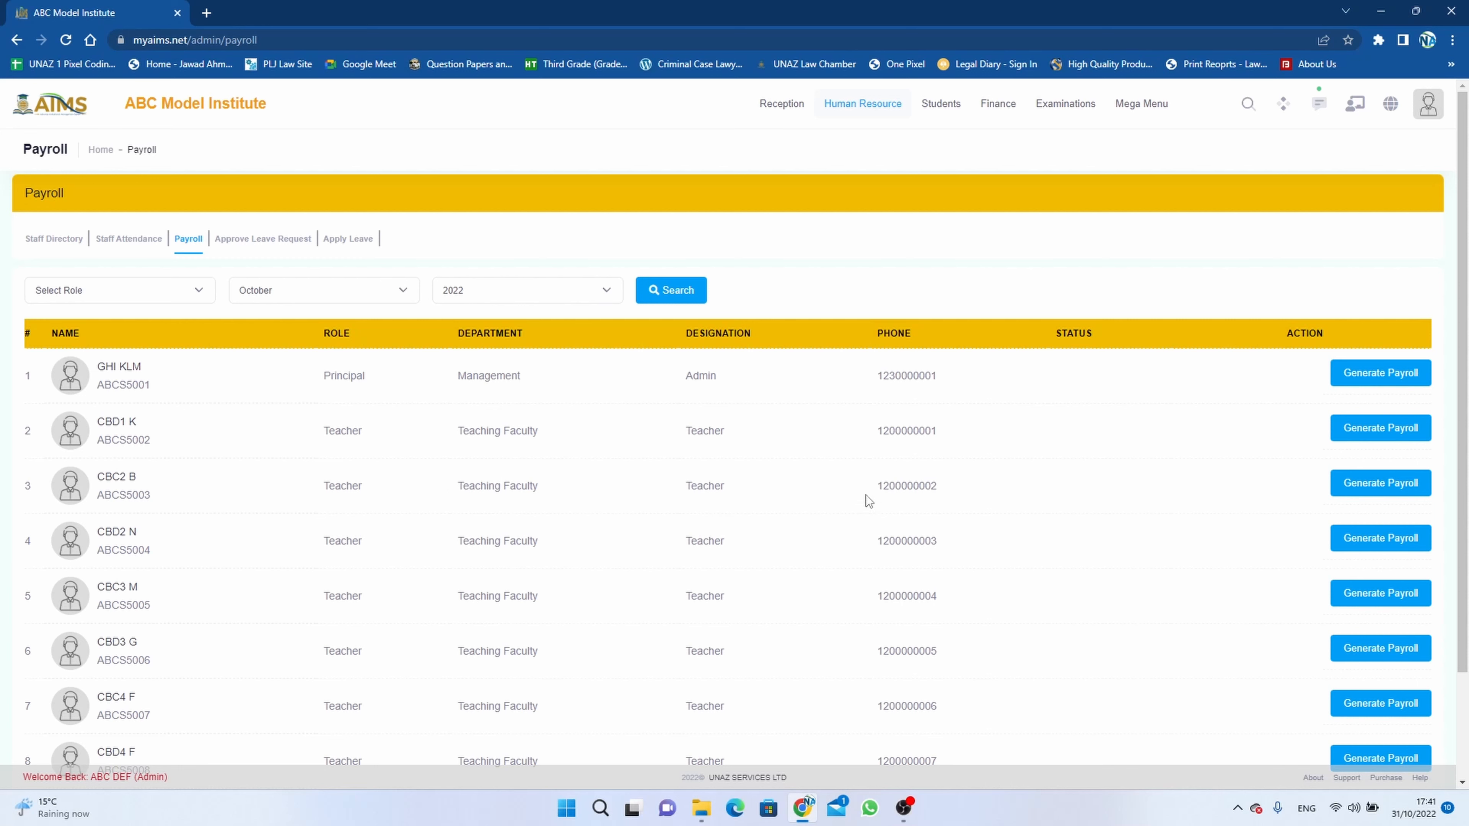
scroll(663, 517, down, 2)
scroll(663, 517, up, 1)
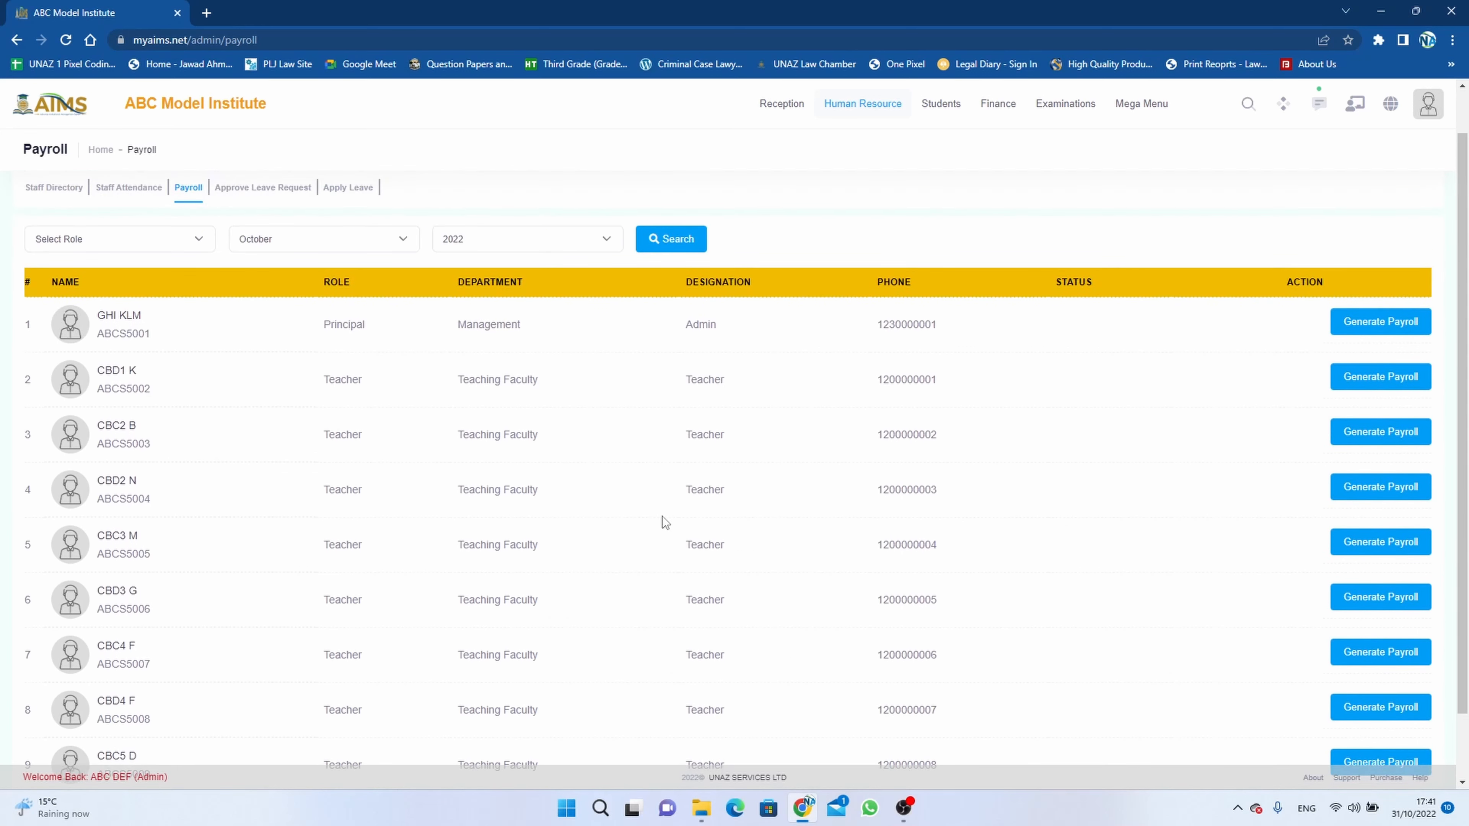
scroll(663, 517, down, 1)
scroll(624, 469, up, 1)
scroll(625, 470, up, 2)
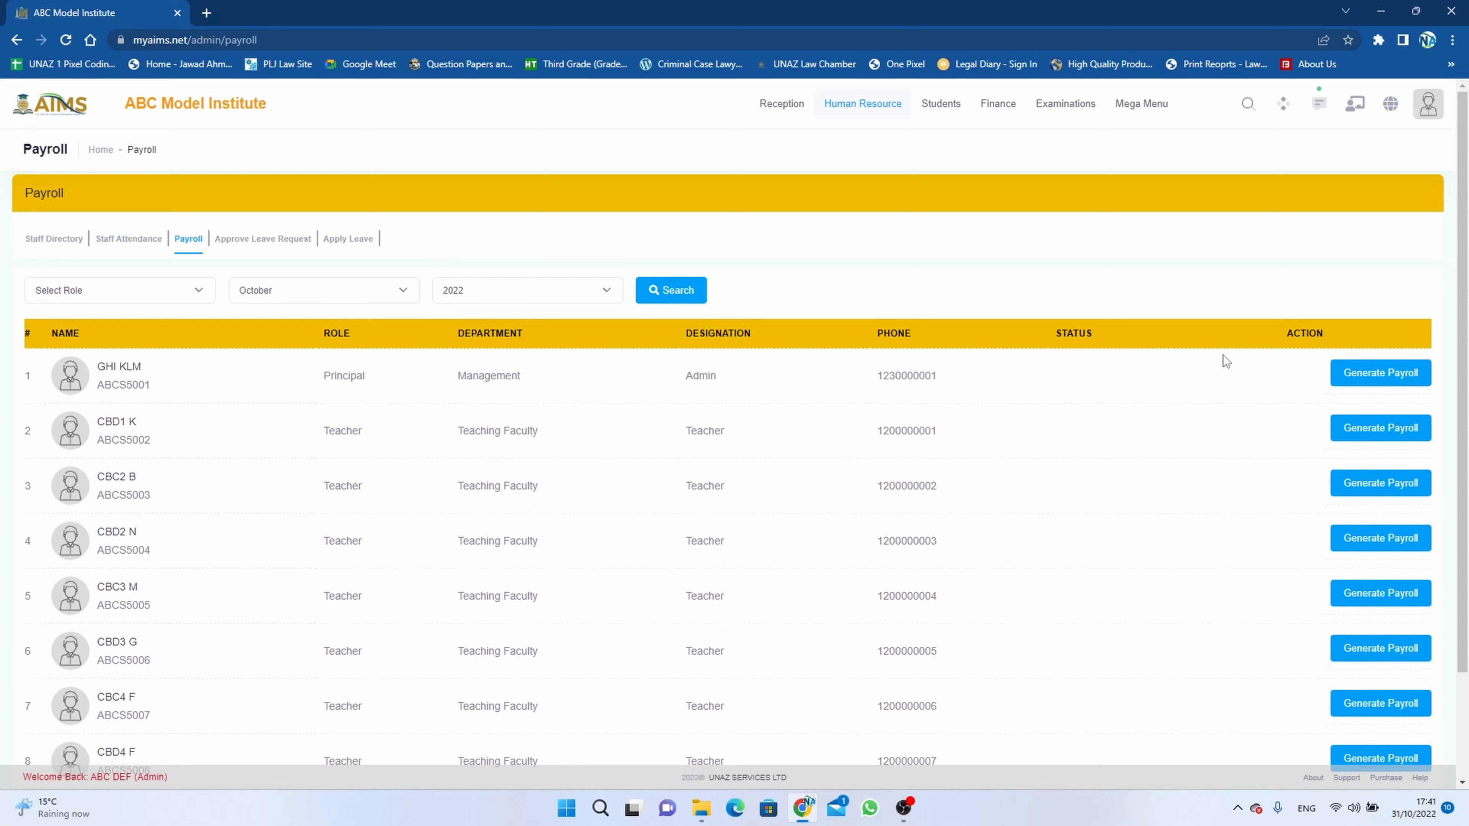
click(1380, 375)
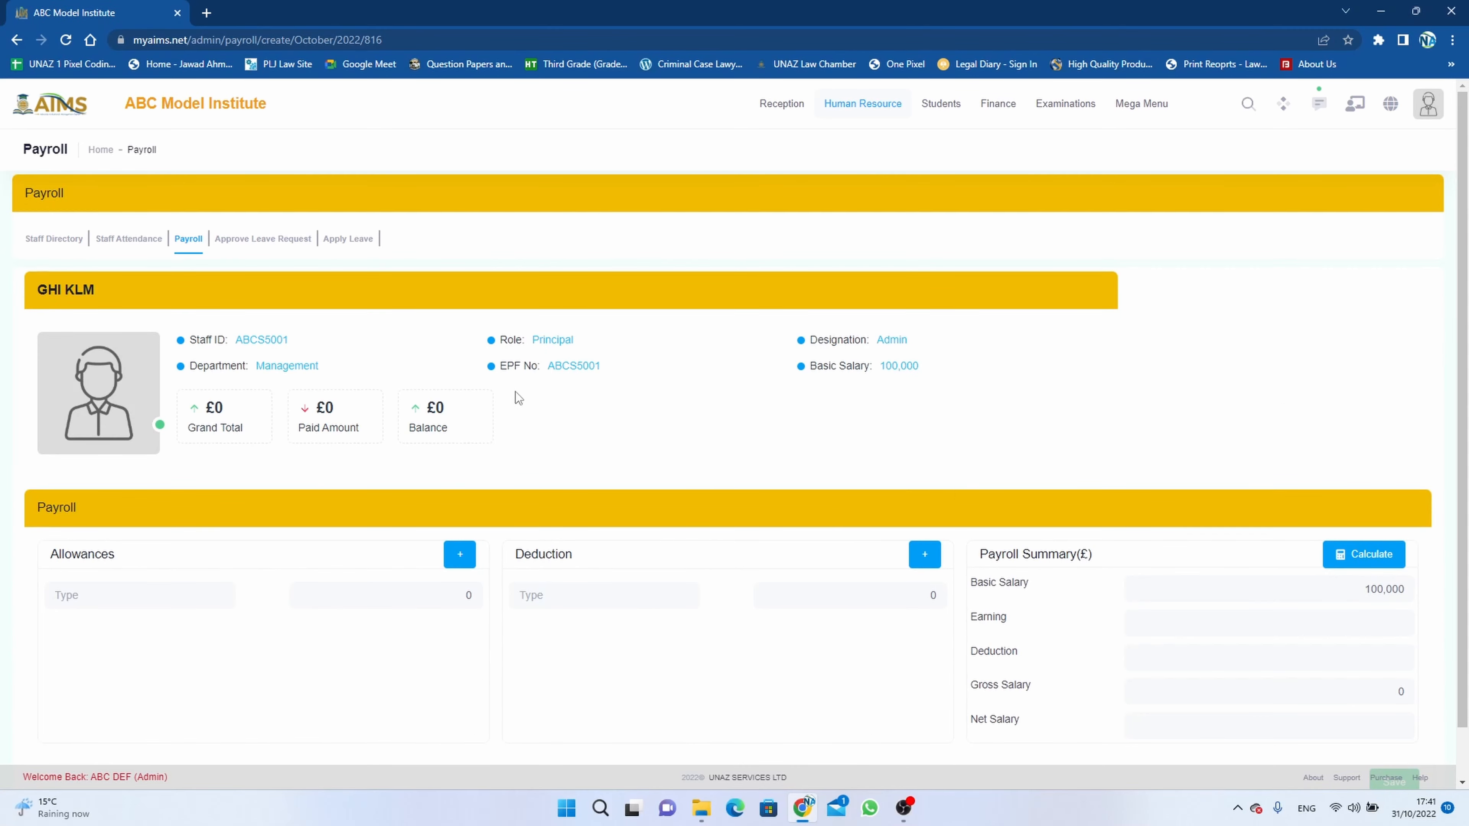
click(188, 239)
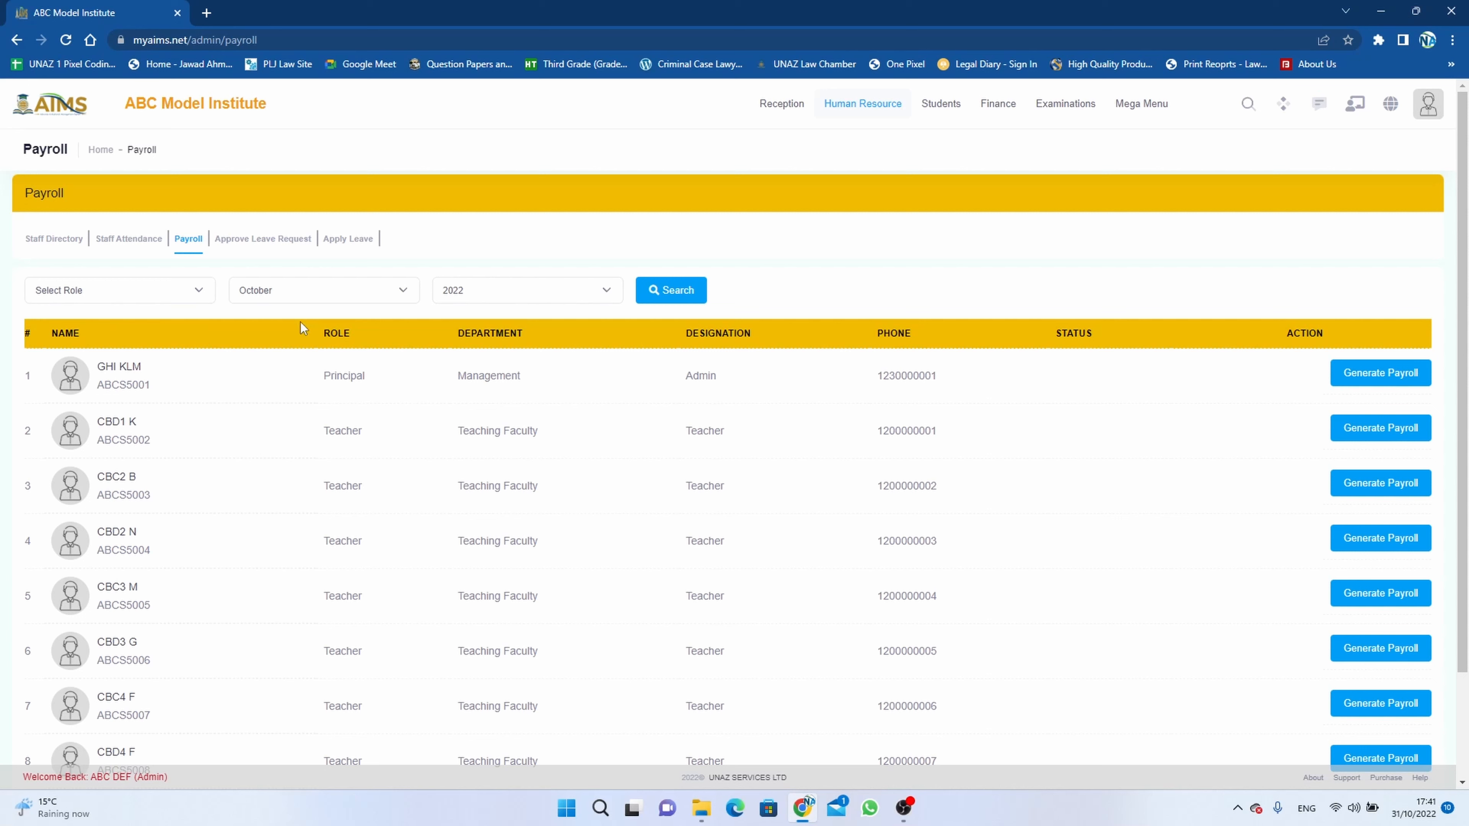
click(333, 285)
click(408, 287)
Start generating the principal's October 2022 payroll and add three extra allowance rows.
click(1364, 383)
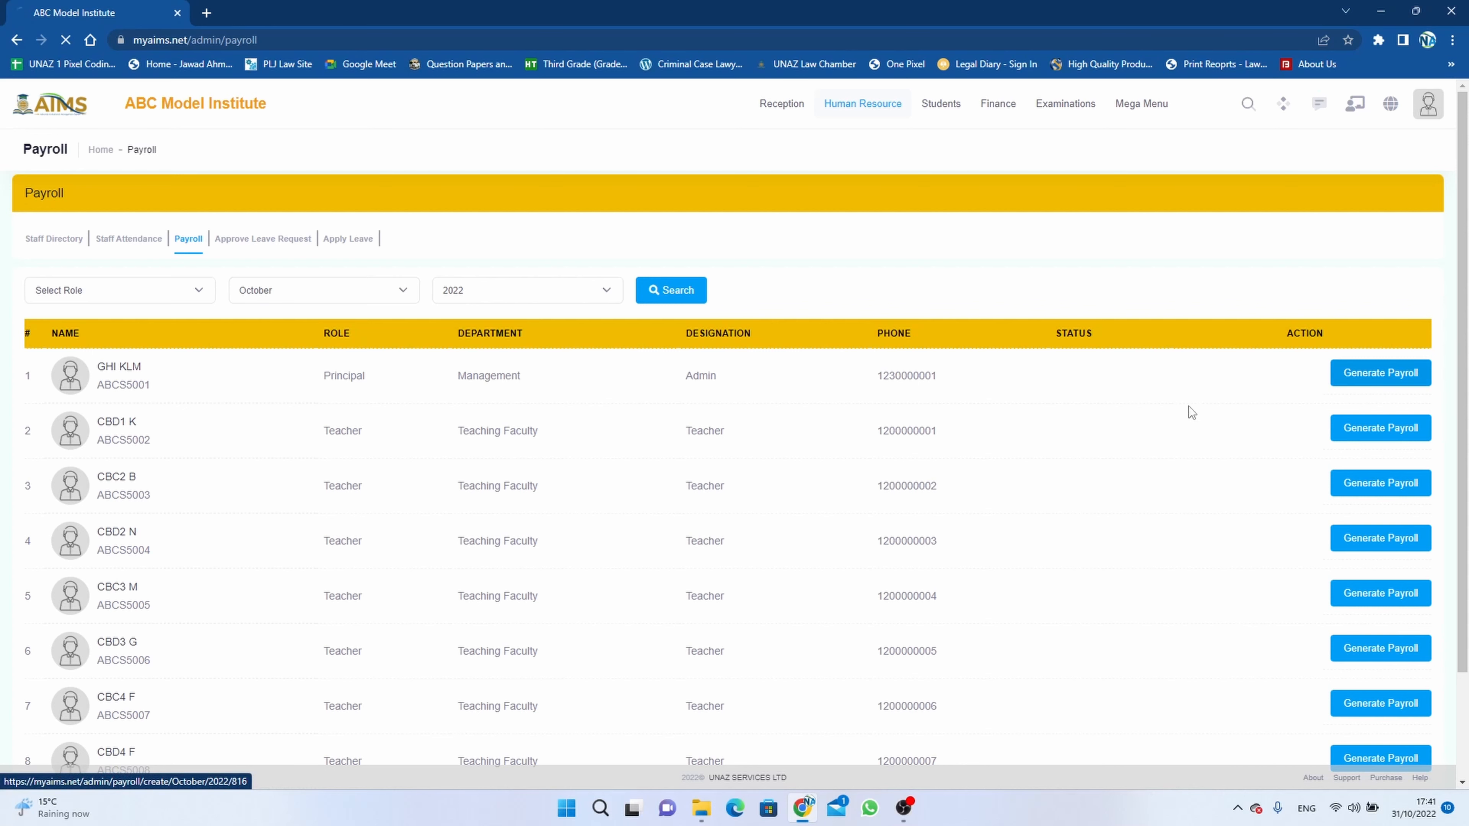
scroll(710, 524, down, 1)
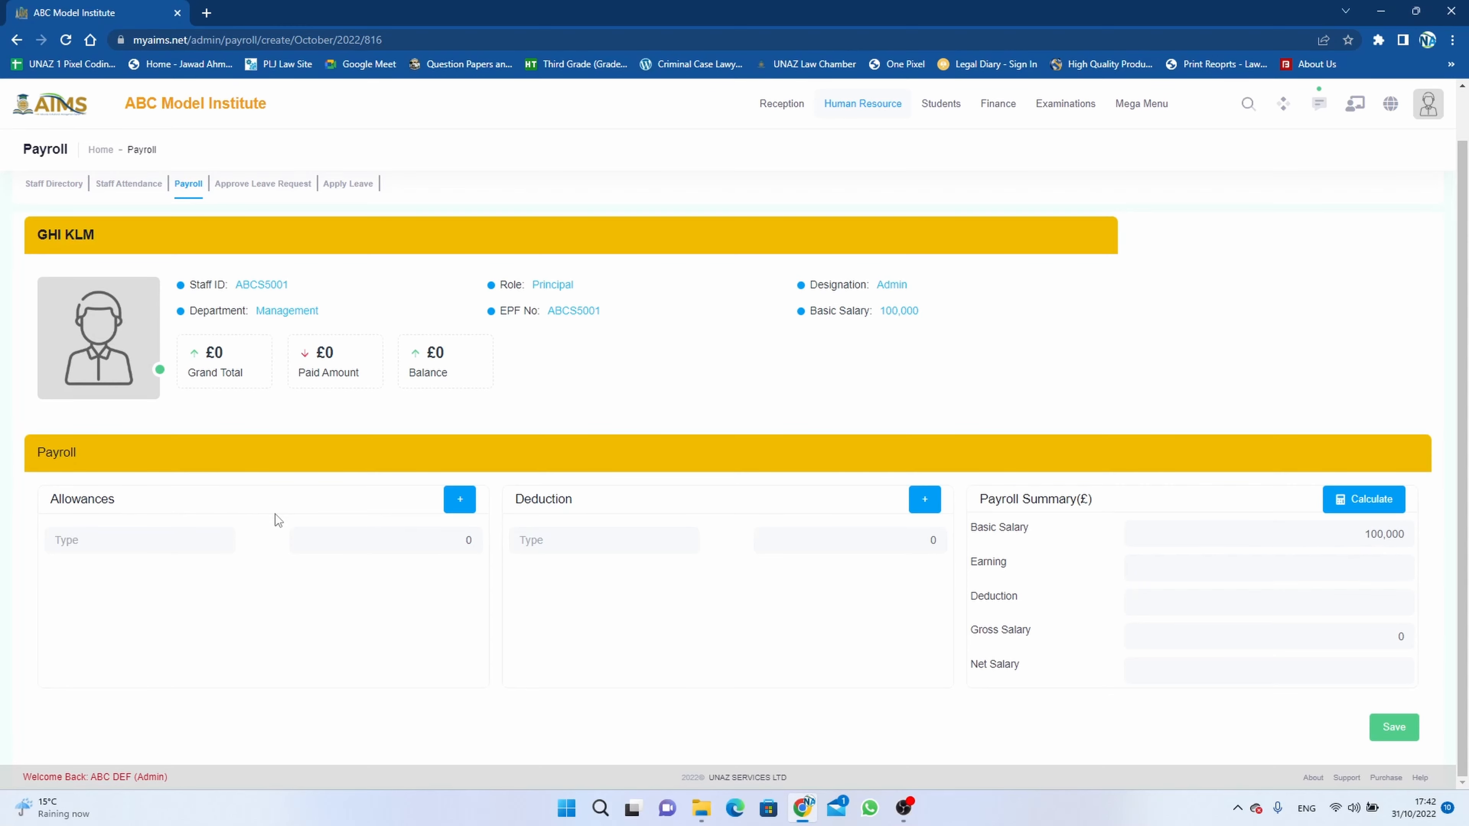
click(462, 500)
click(466, 501)
click(465, 501)
Fill the first allowance row with 20214 - TA/DA Allowance and an amount of 500.
click(164, 536)
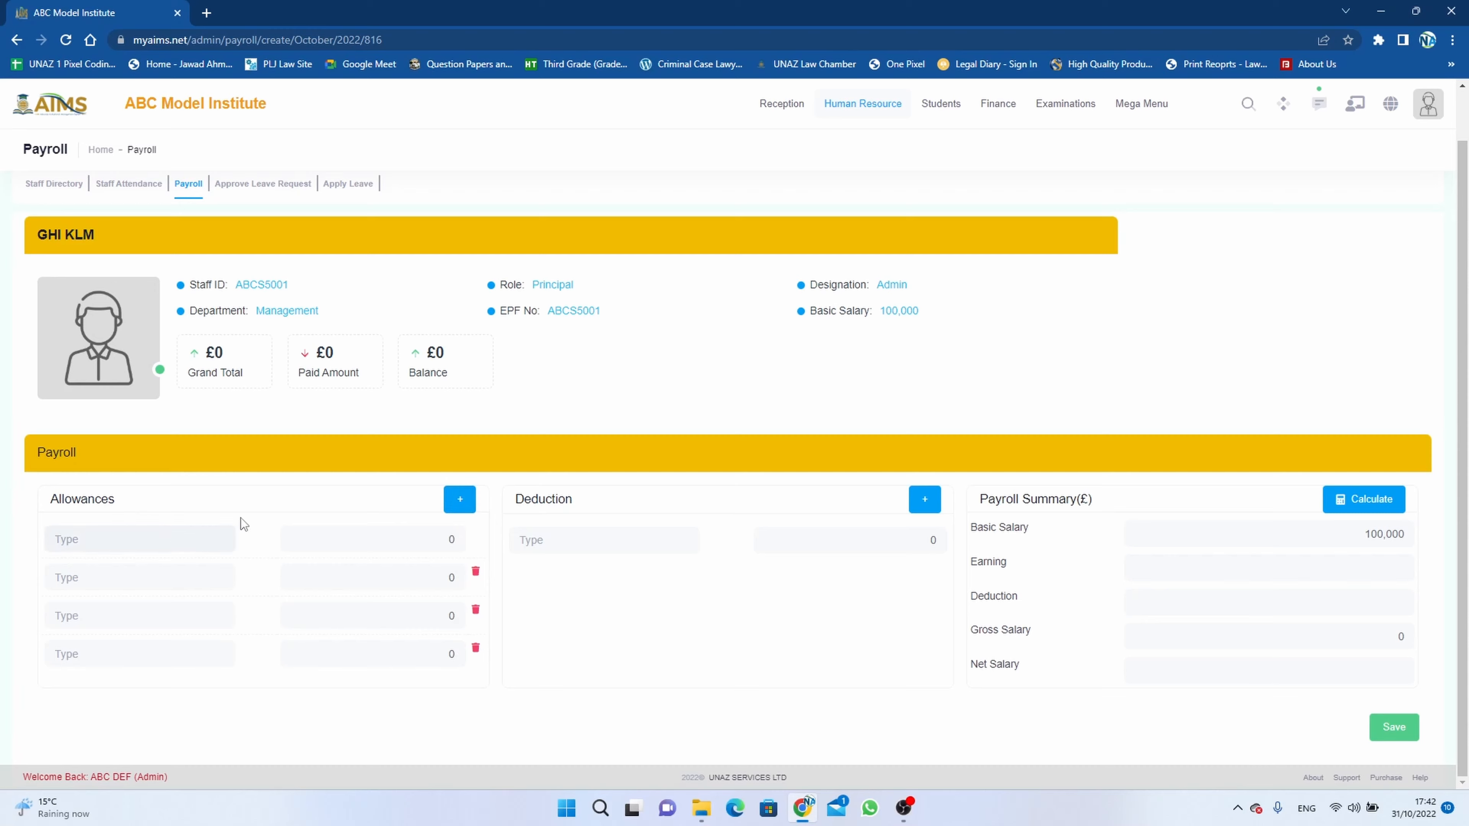
text(all)
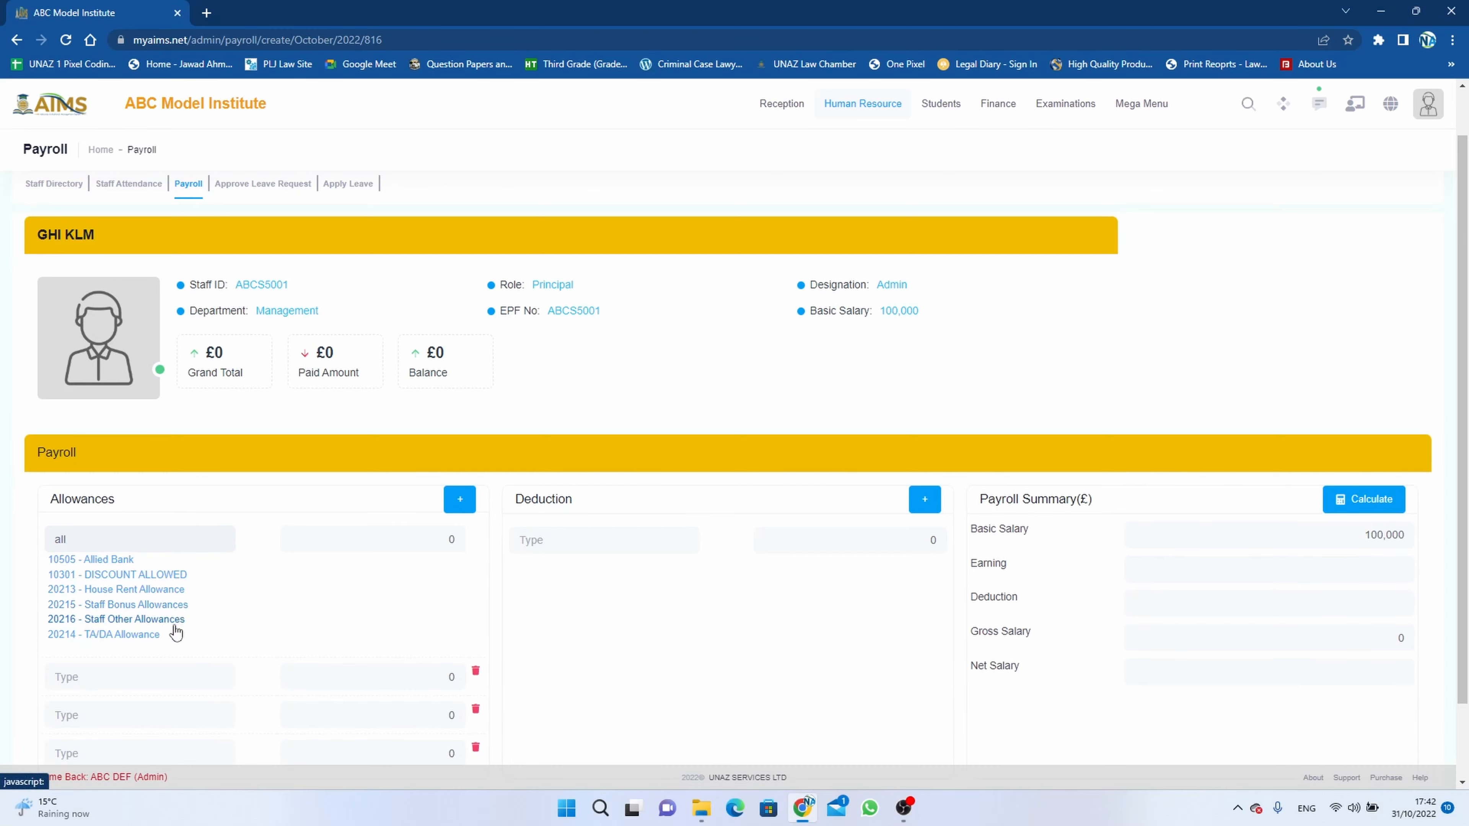
click(151, 635)
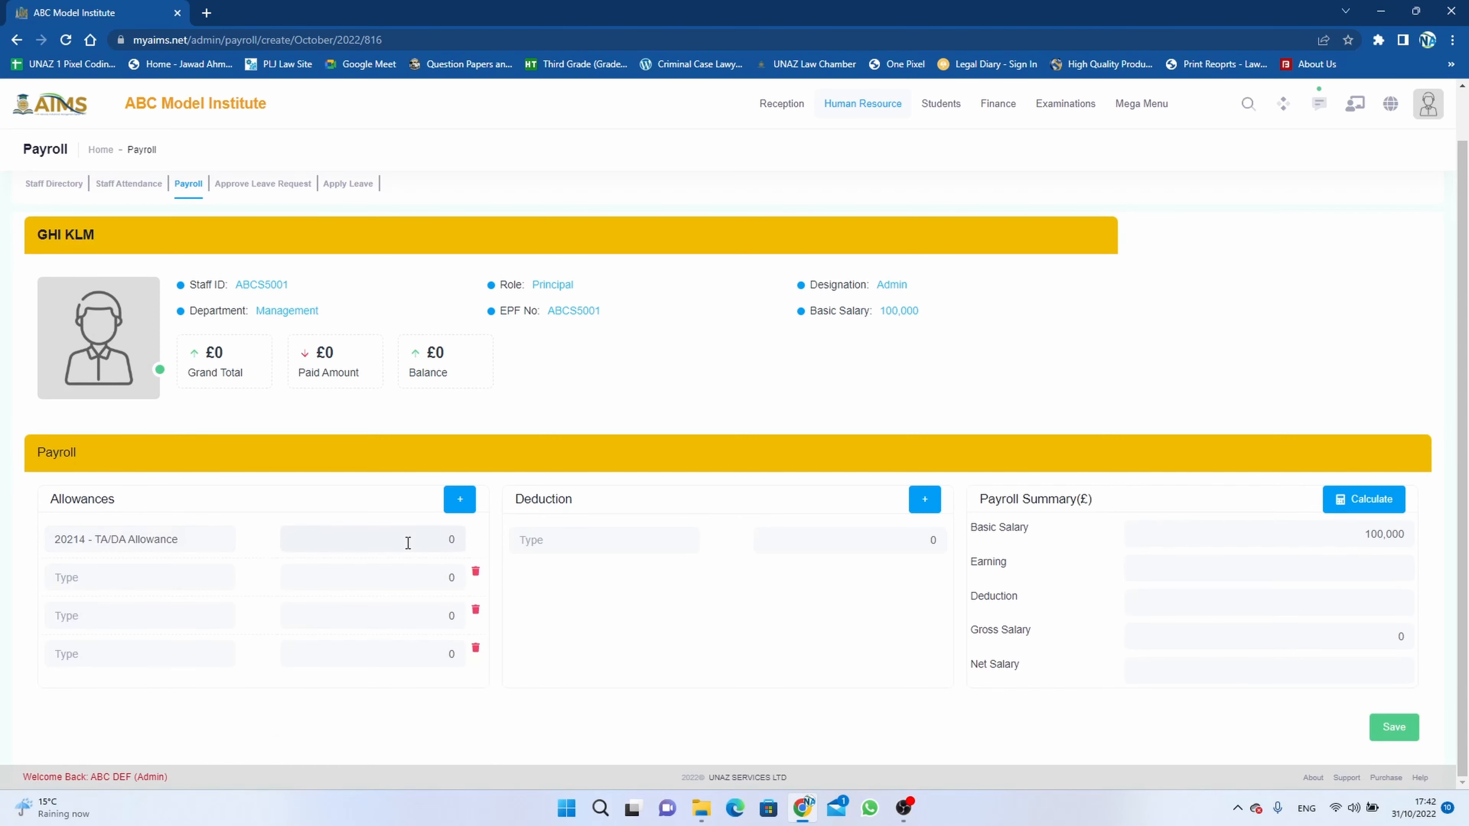
text(500)
Fill the second allowance row with 20213 - House Rent Allowance and an amount of 2000.
click(218, 569)
text(all)
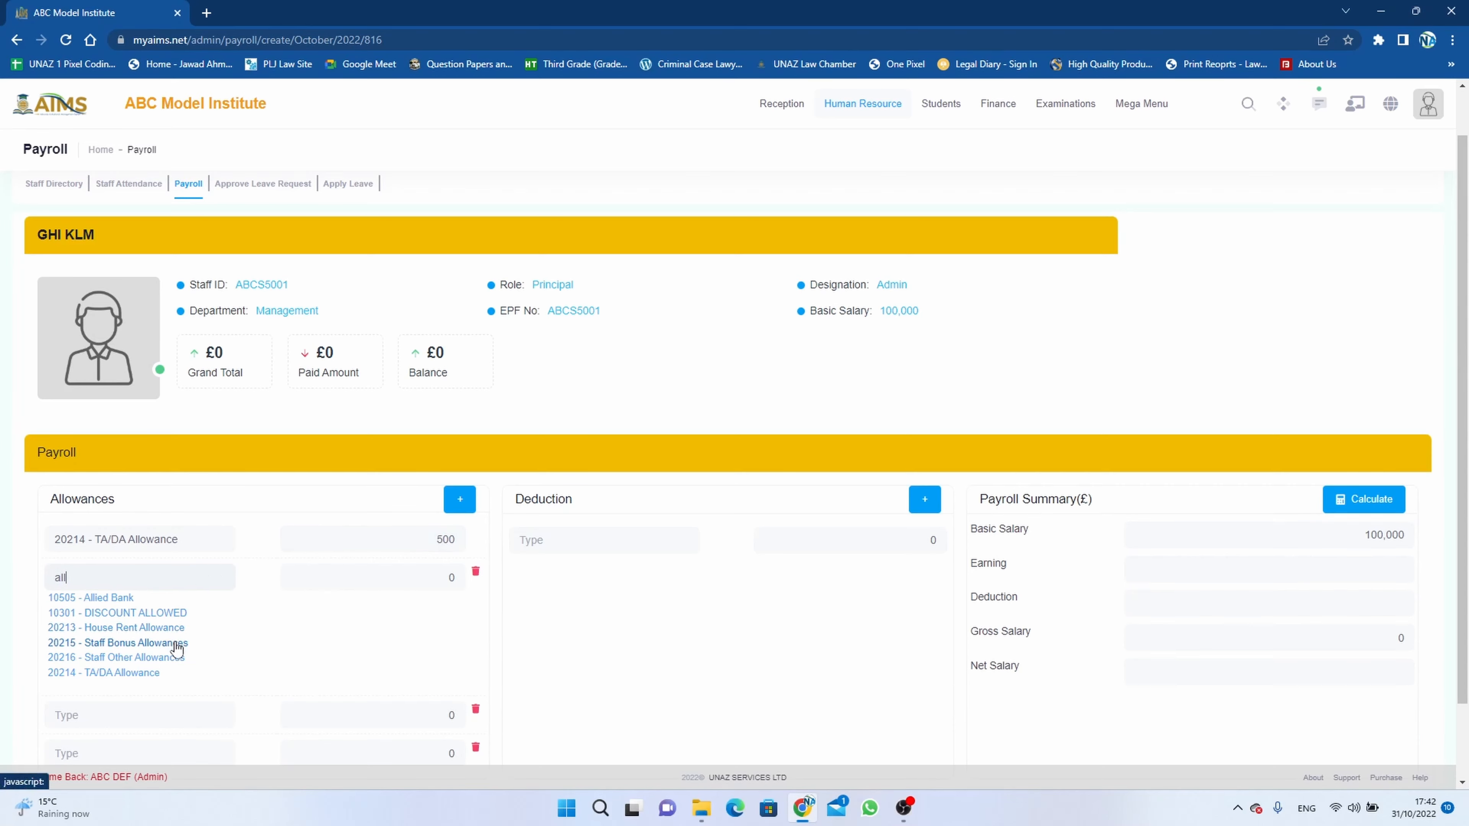
click(145, 628)
click(408, 581)
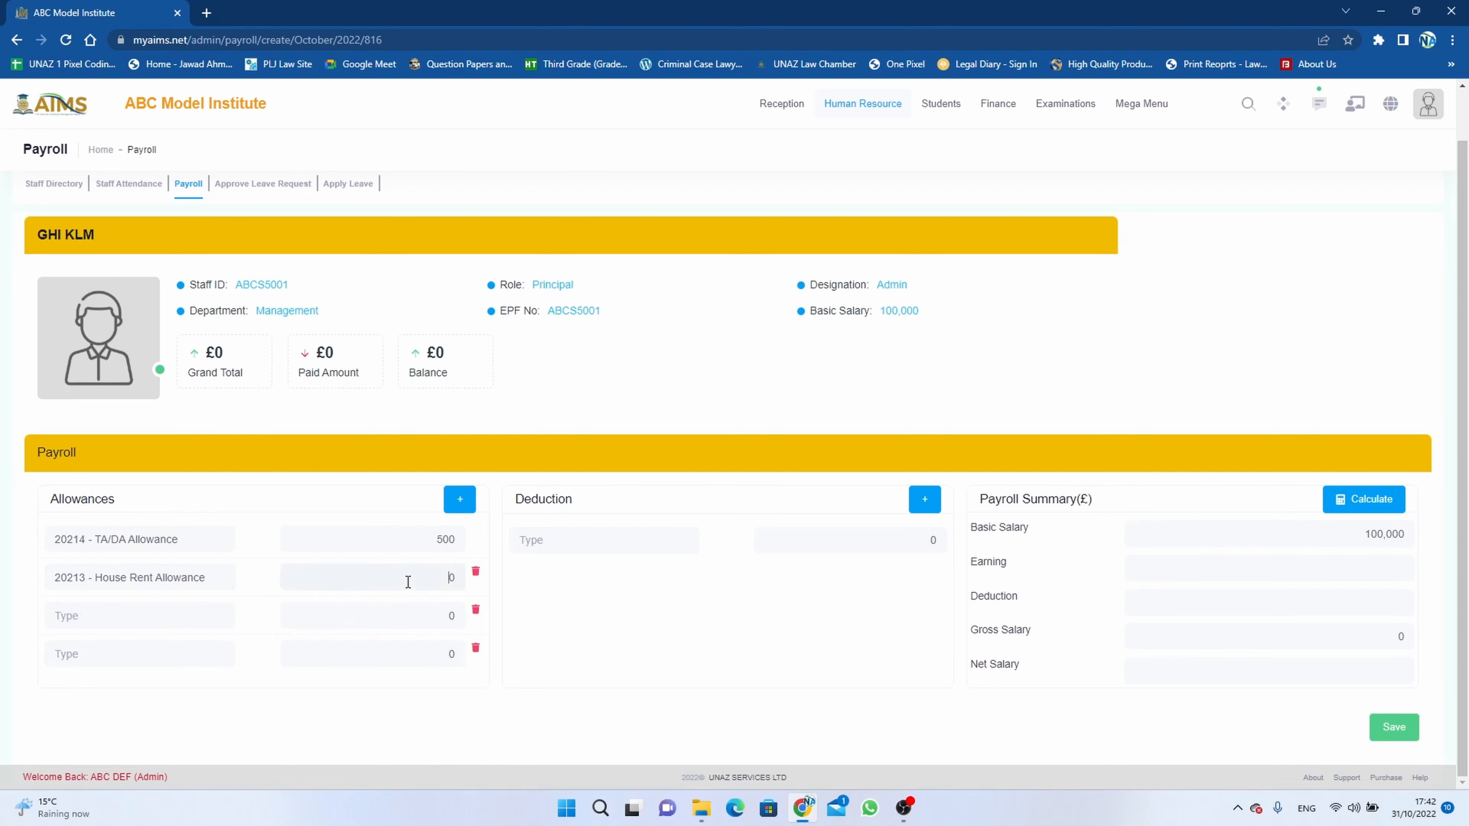
text(200)
Fill the third allowance row with 20215 - Staff Bonus Allowances and an amount of 2000.
text(all)
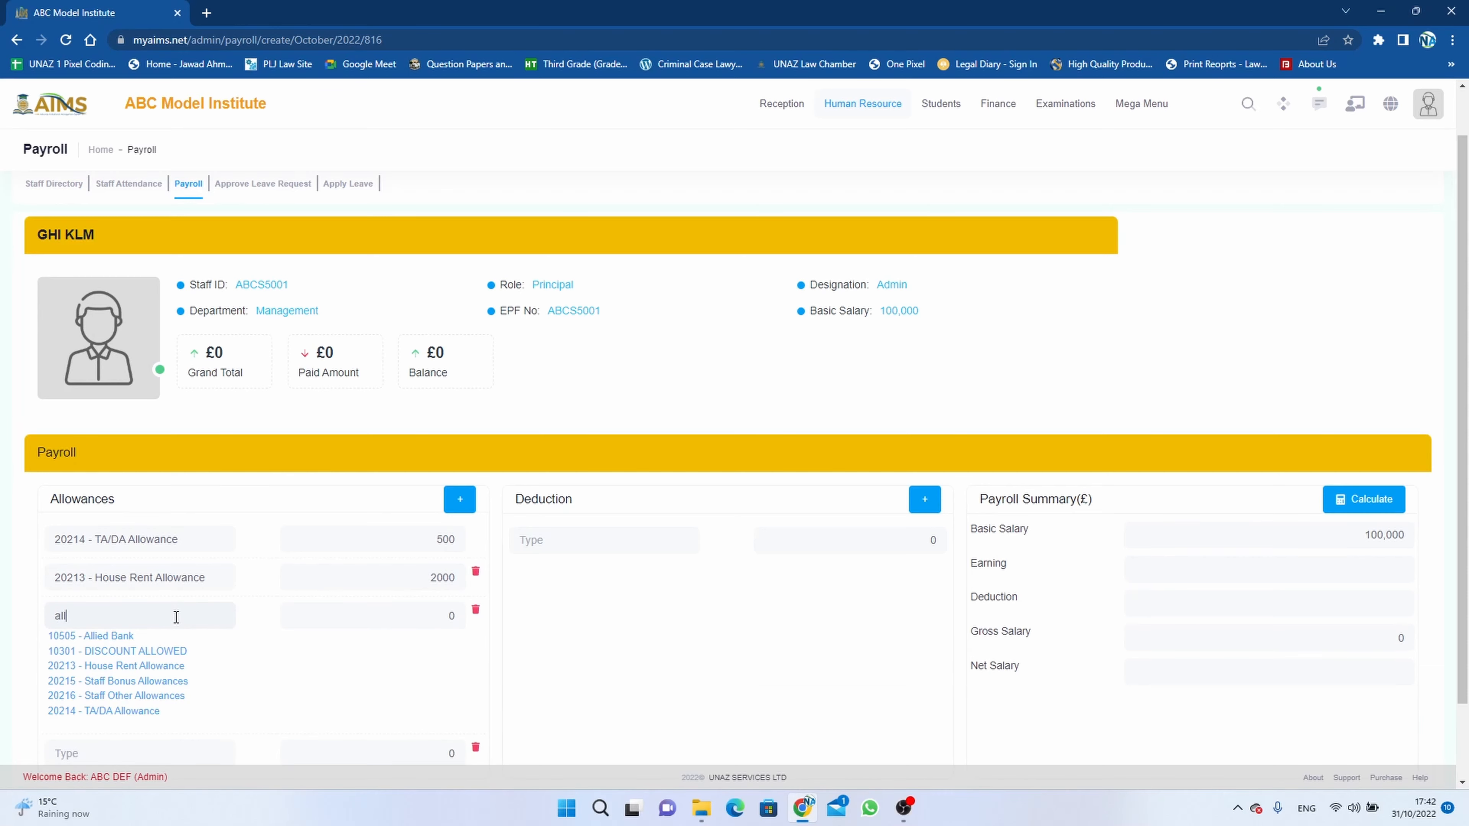
click(170, 682)
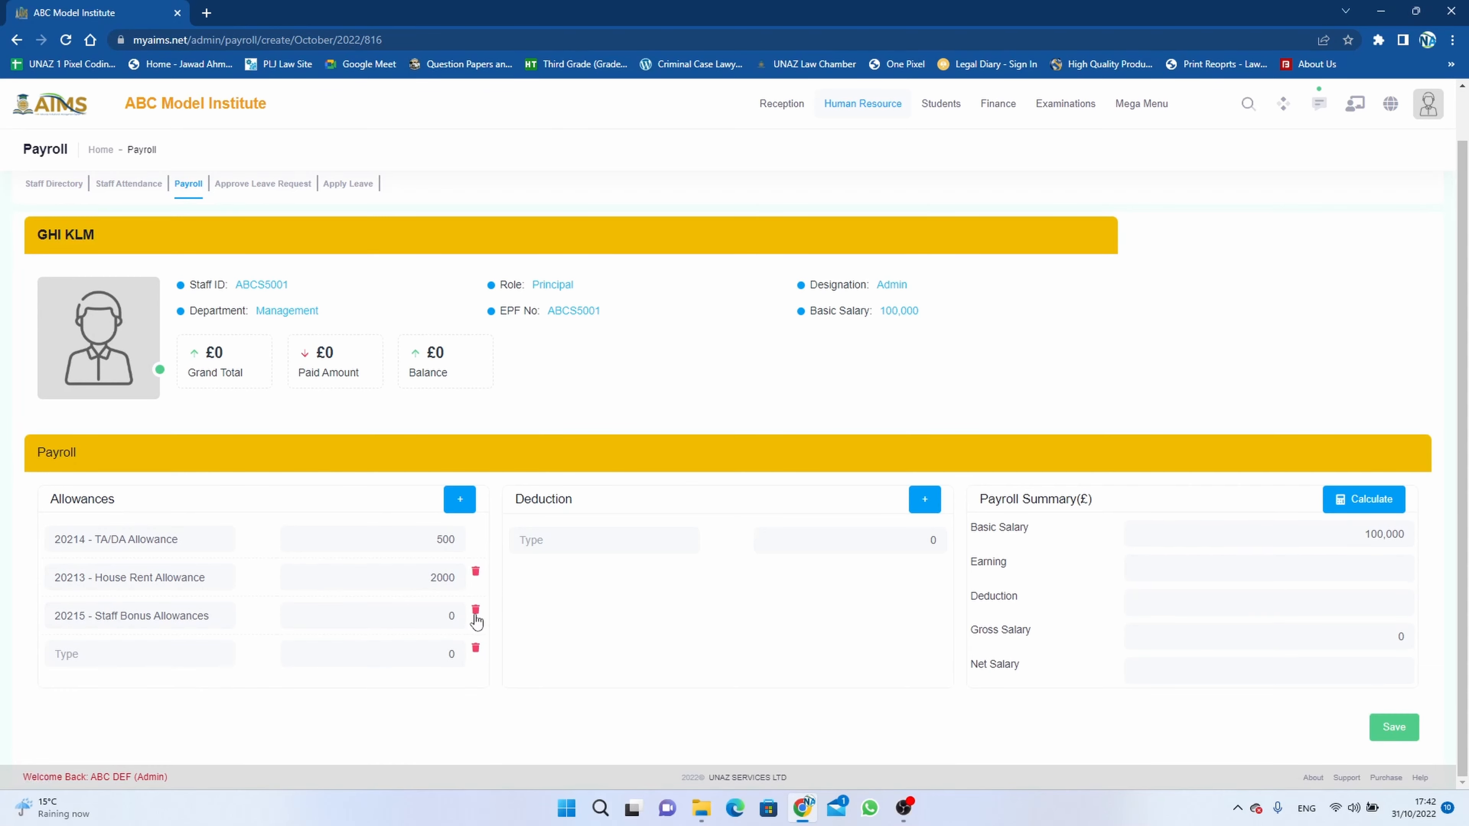
click(433, 614)
text(2000)
Fill the fourth allowance row with 20216 - Staff Other Allowances and an amount of 1000.
click(189, 657)
text(all)
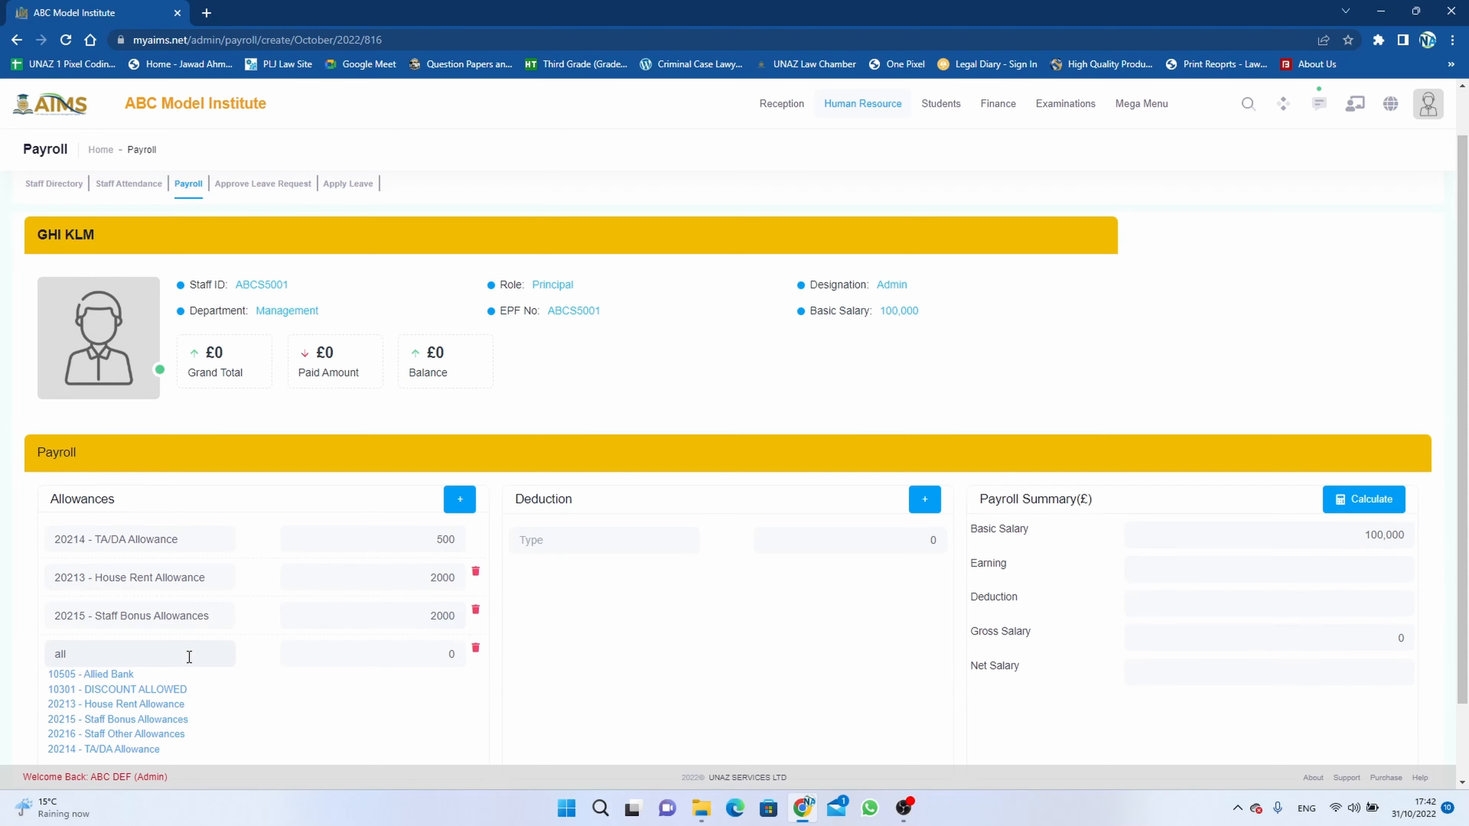
click(175, 733)
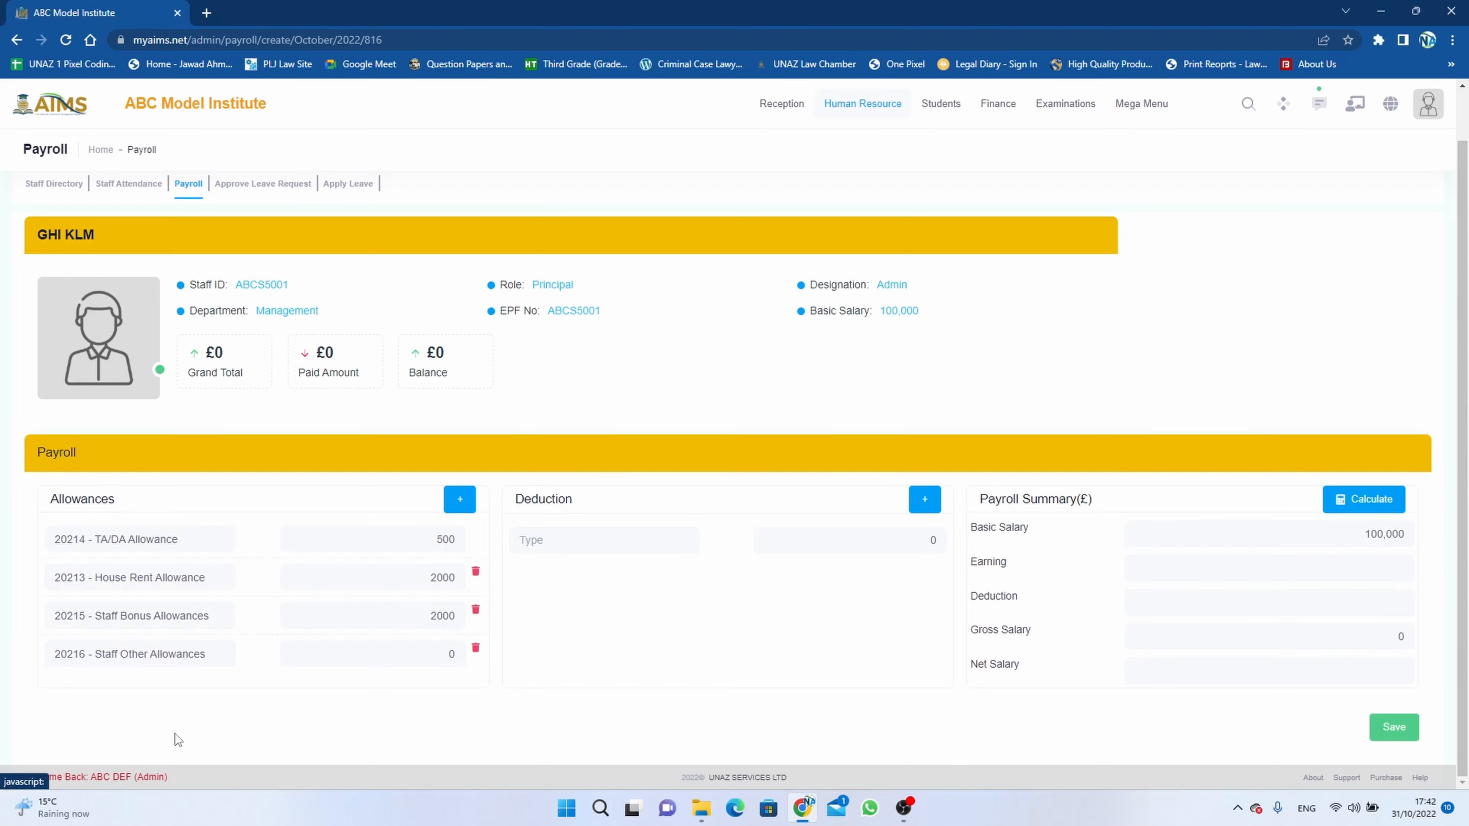
click(399, 652)
text(100)
Enter a 40301 - INCOME TAX PAYABLE deduction of 750 and calculate the principal's payroll summary.
text(incom)
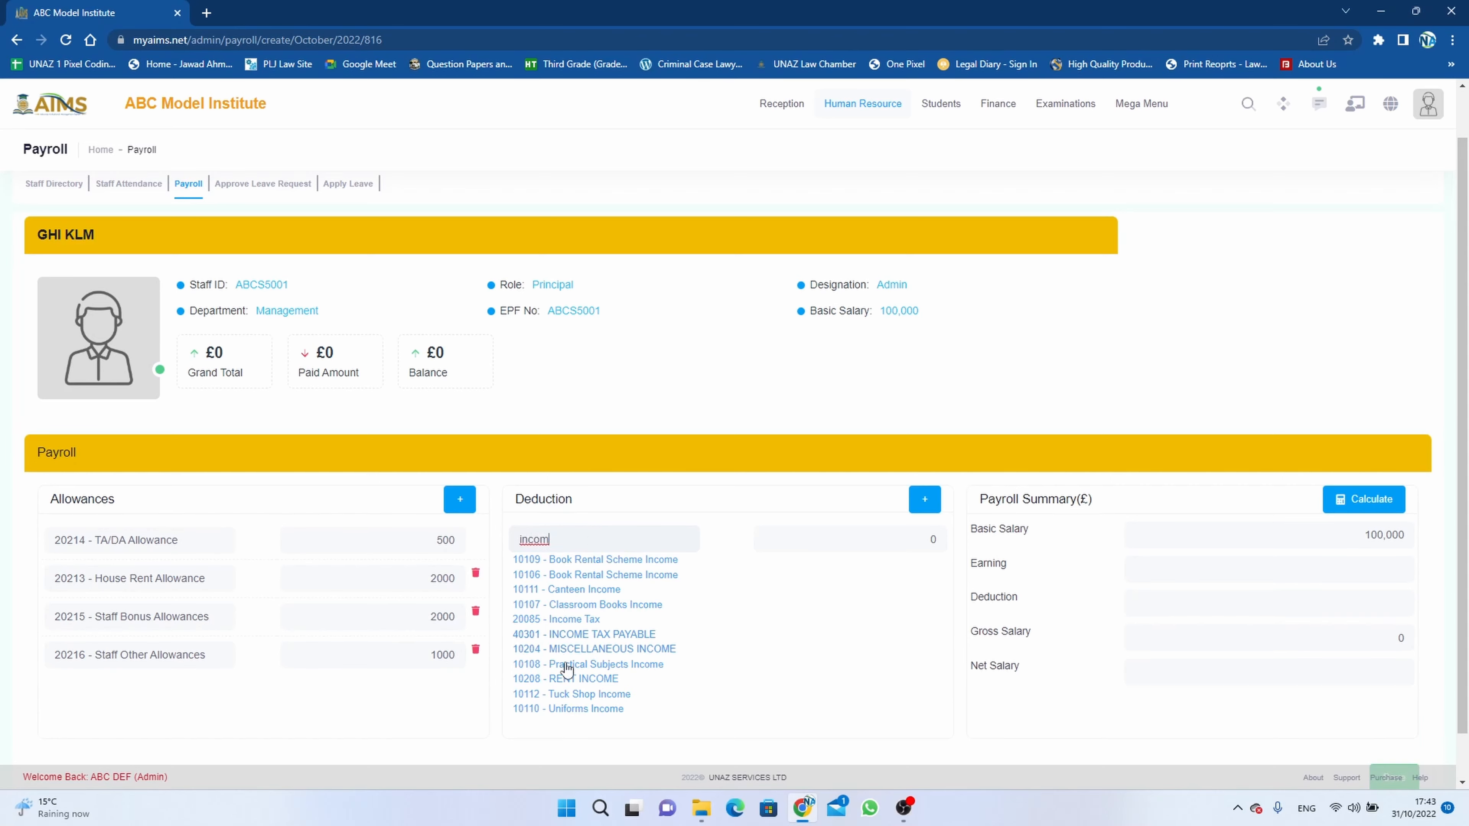
click(607, 635)
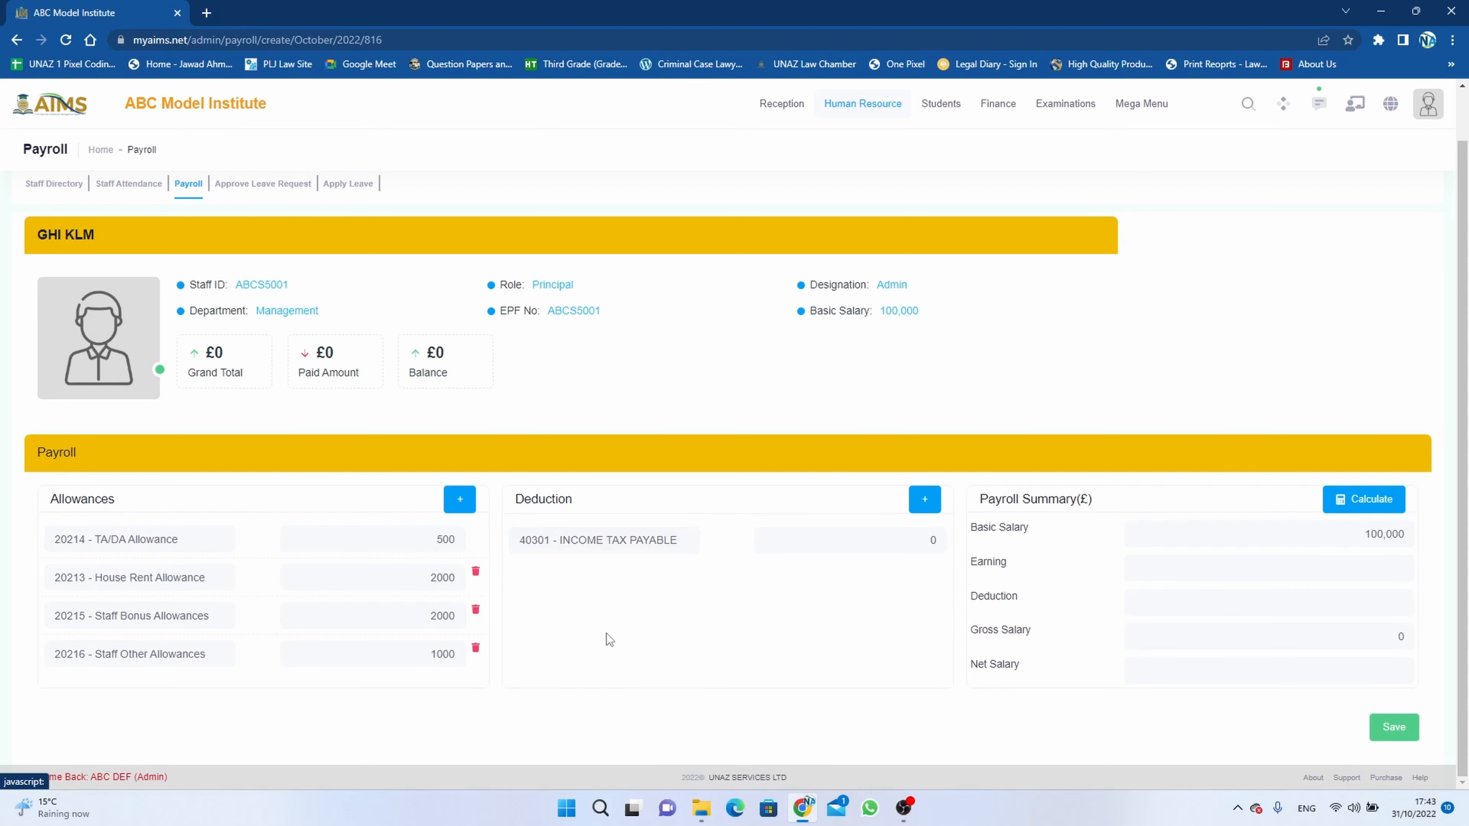
click(843, 540)
text(75)
click(1359, 501)
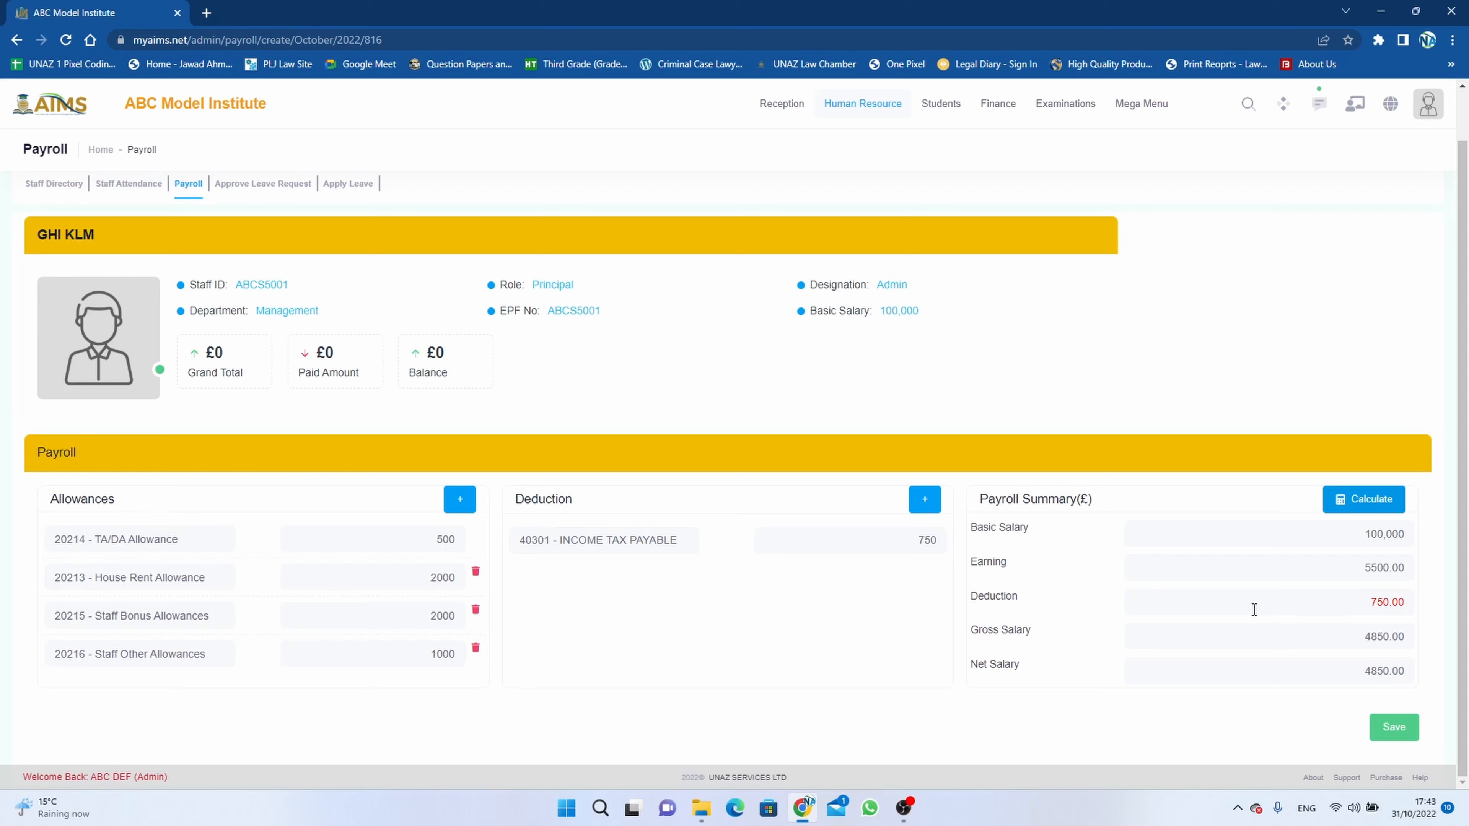
Review the earning, basic salary and gross salary in the summary, and save the principal's payroll.
drag(1339, 570, 1406, 570)
drag(1334, 539, 1414, 535)
drag(1355, 636, 1411, 639)
click(1386, 730)
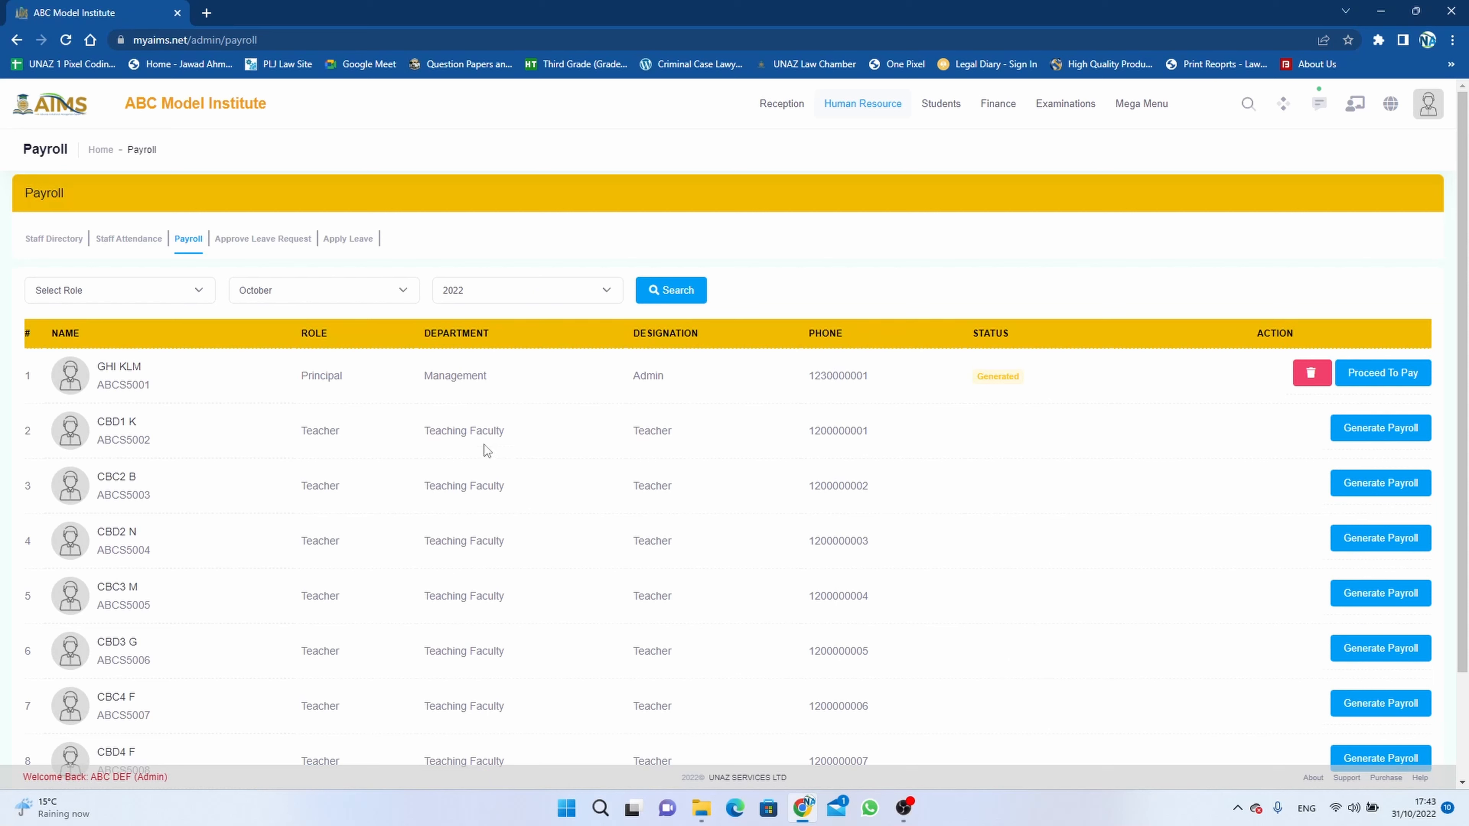
Start generating payroll for the first teacher in the list, with 20213 - House Rent Allowance as the first allowance.
click(1380, 432)
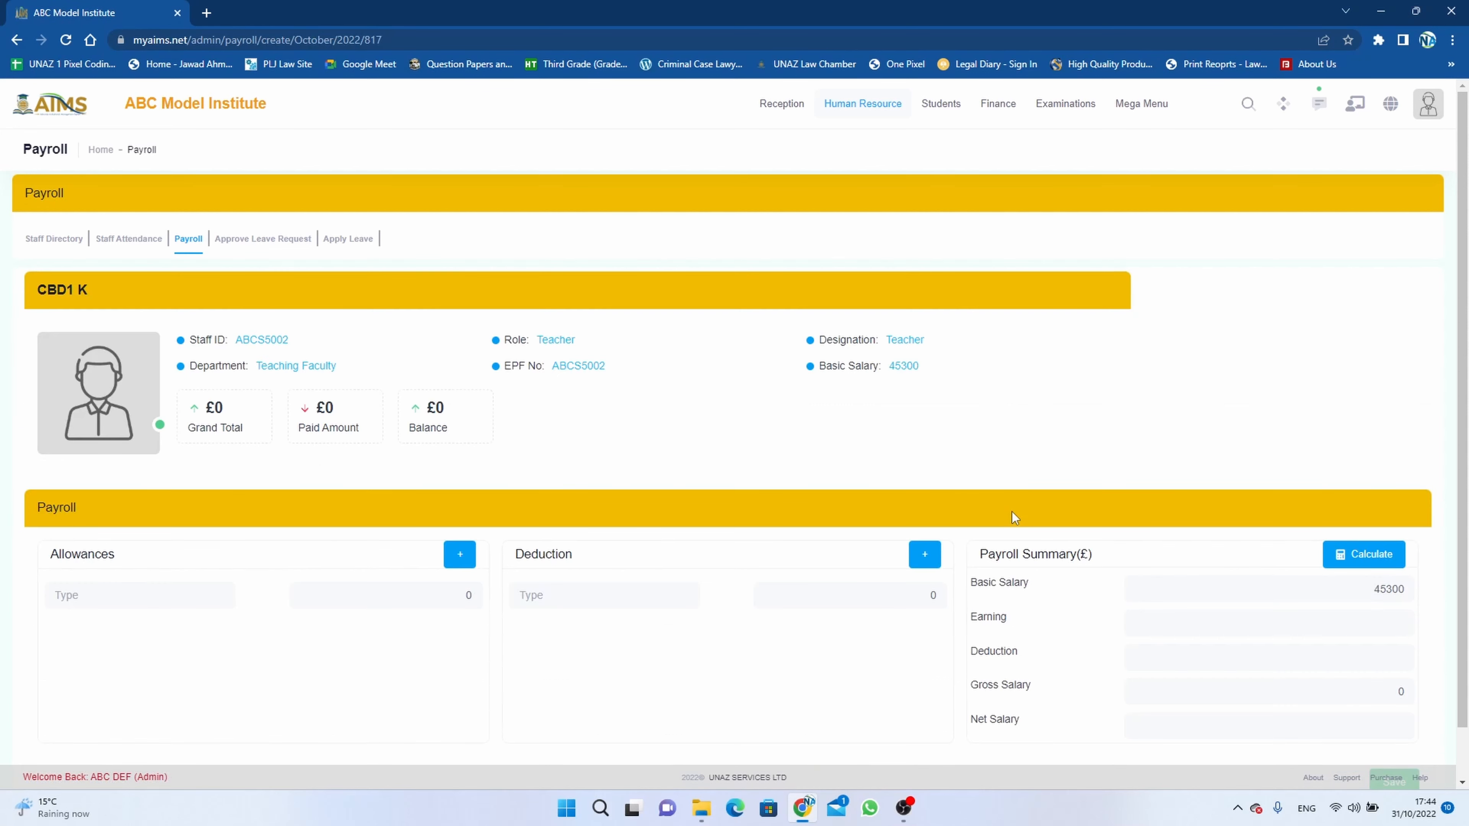
scroll(982, 544, down, 1)
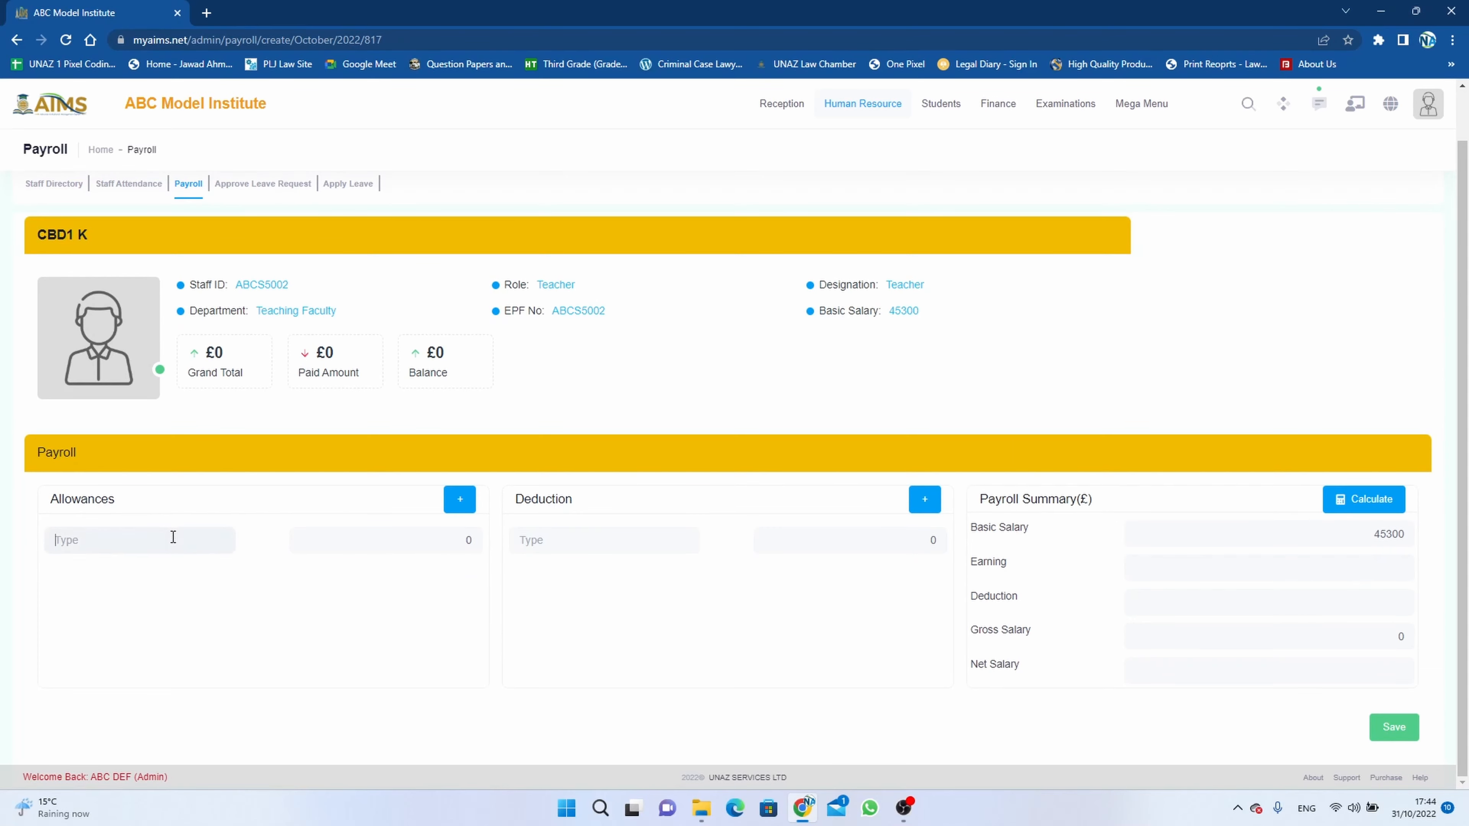
text(all)
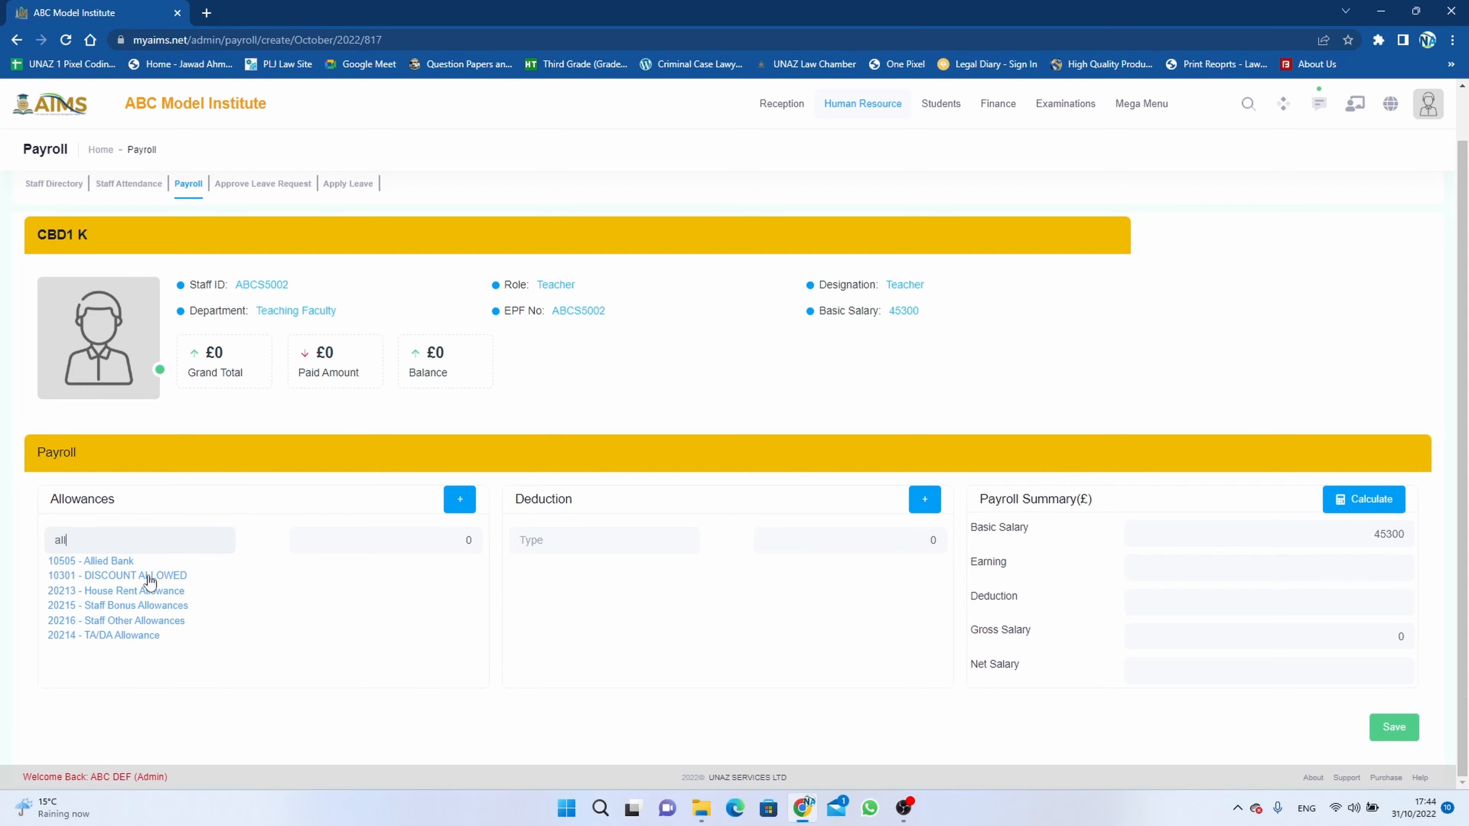
click(145, 596)
Add three more allowance rows and choose 20215 - Staff Bonus Allowances for the second row.
click(461, 500)
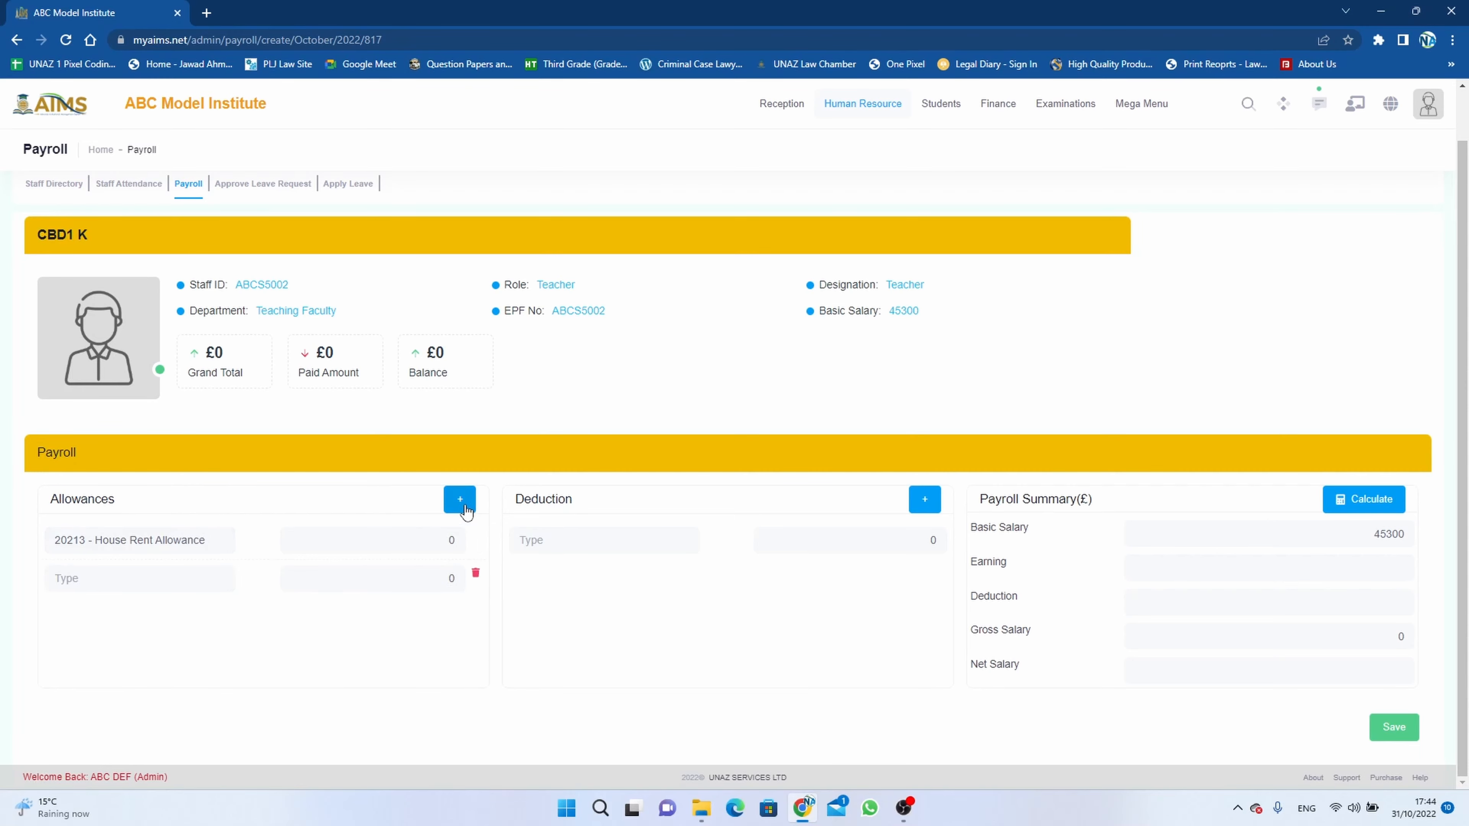
click(460, 500)
click(465, 507)
click(99, 588)
text(allo)
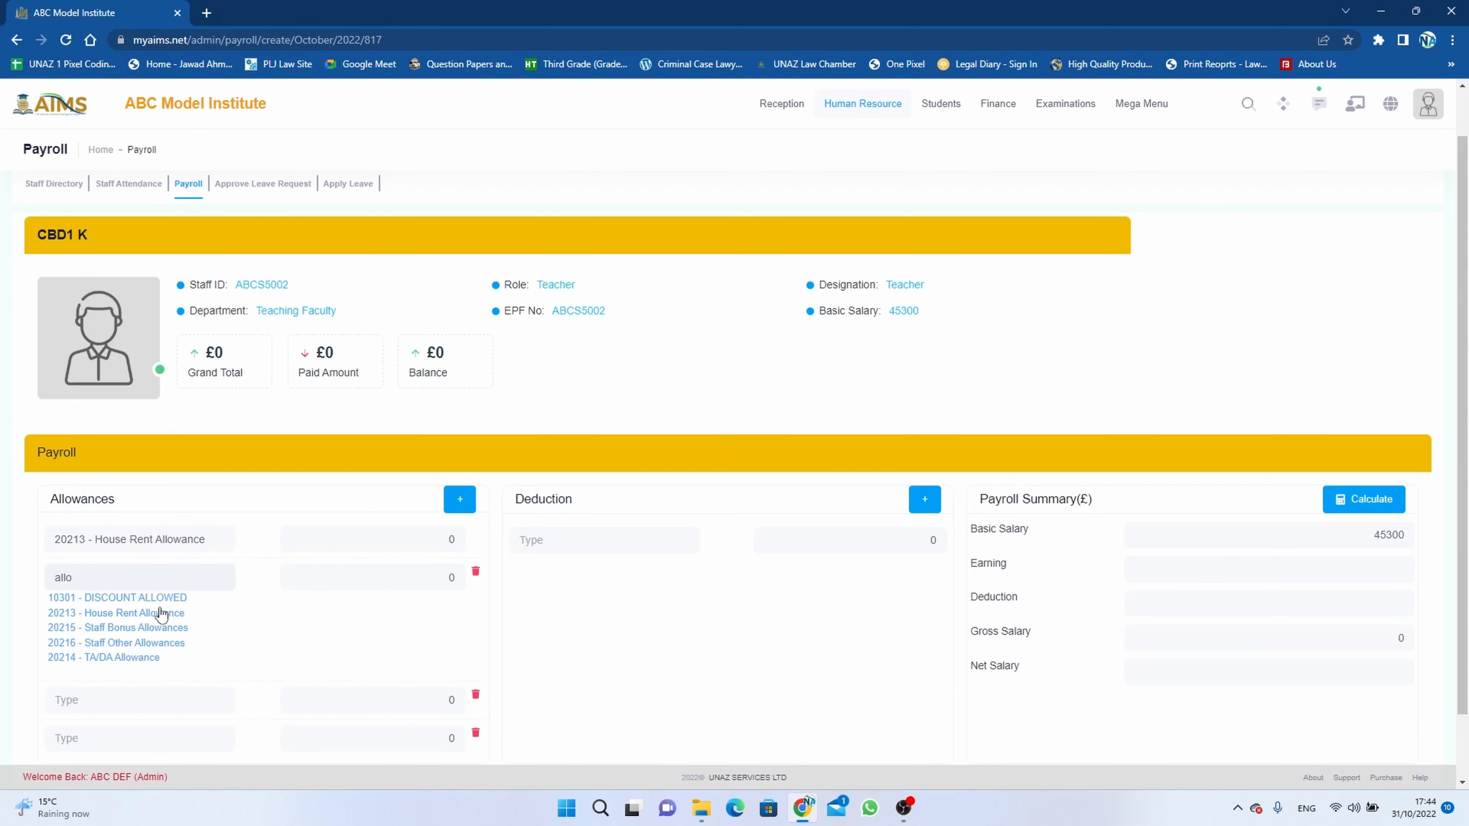
click(162, 631)
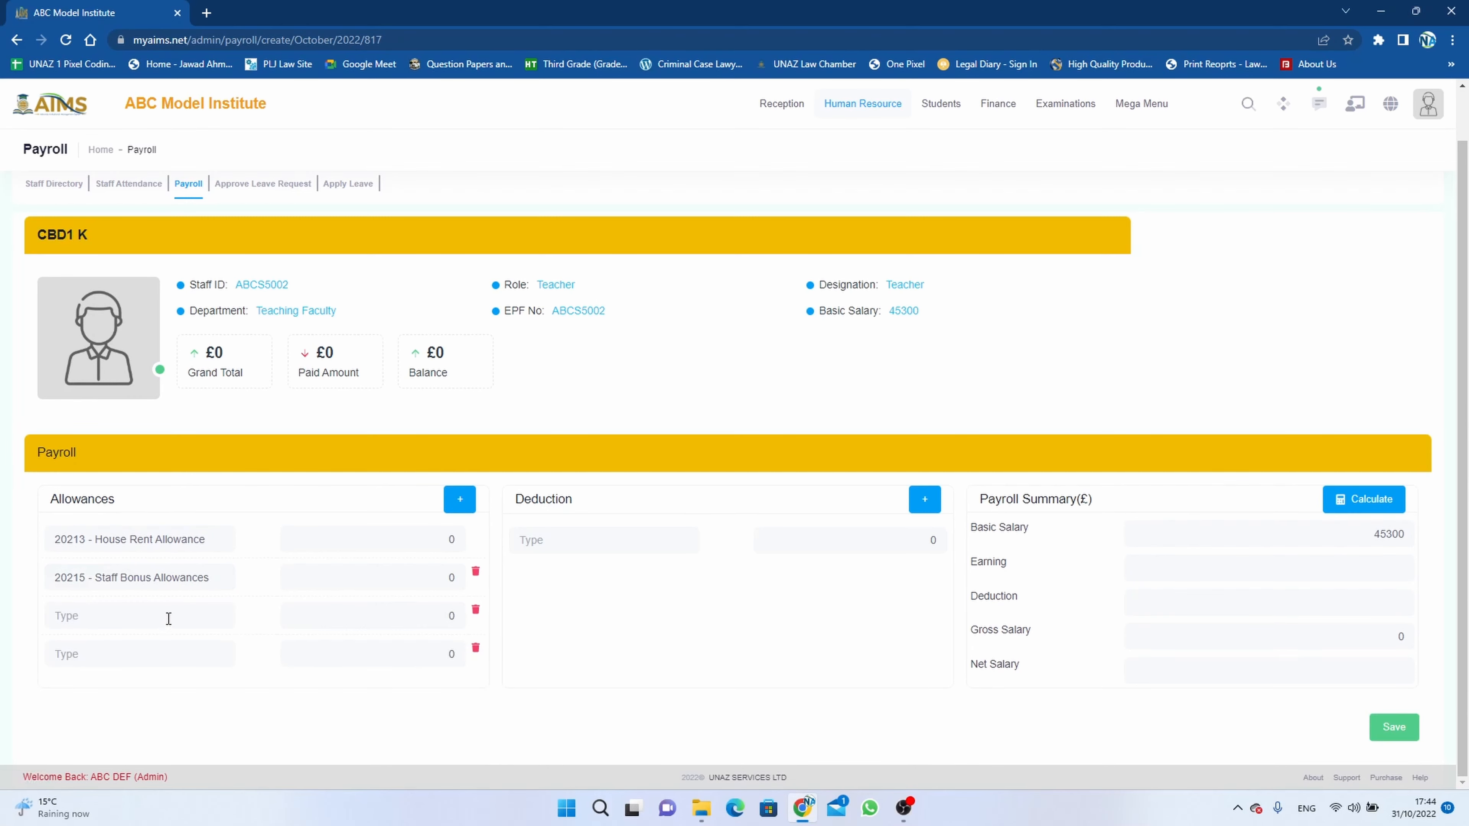
Choose 20216 - Staff Other Allowances for the third allowance row and 20214 - TA/DA Allowance for the fourth.
text(all)
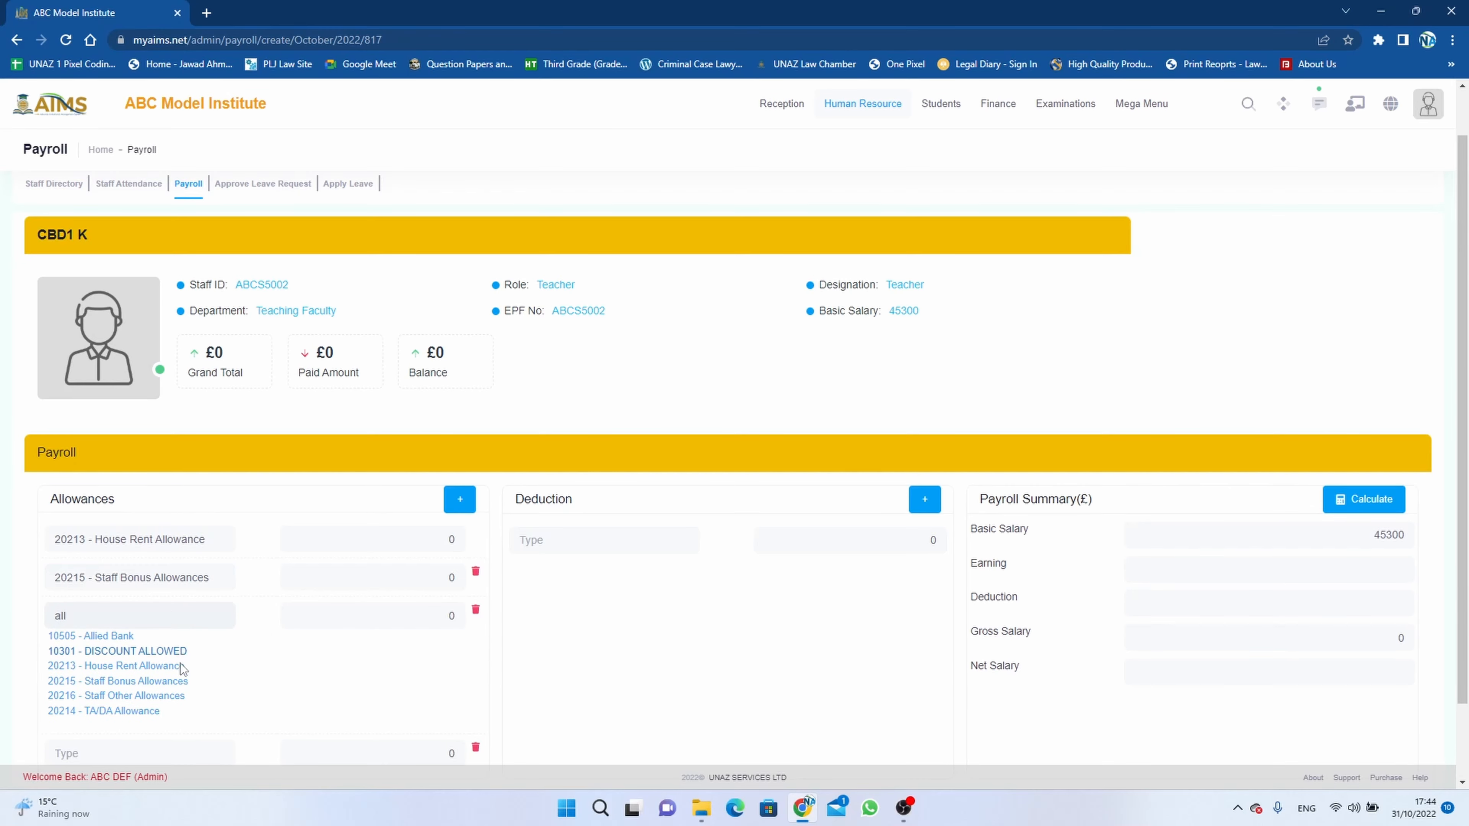
click(166, 697)
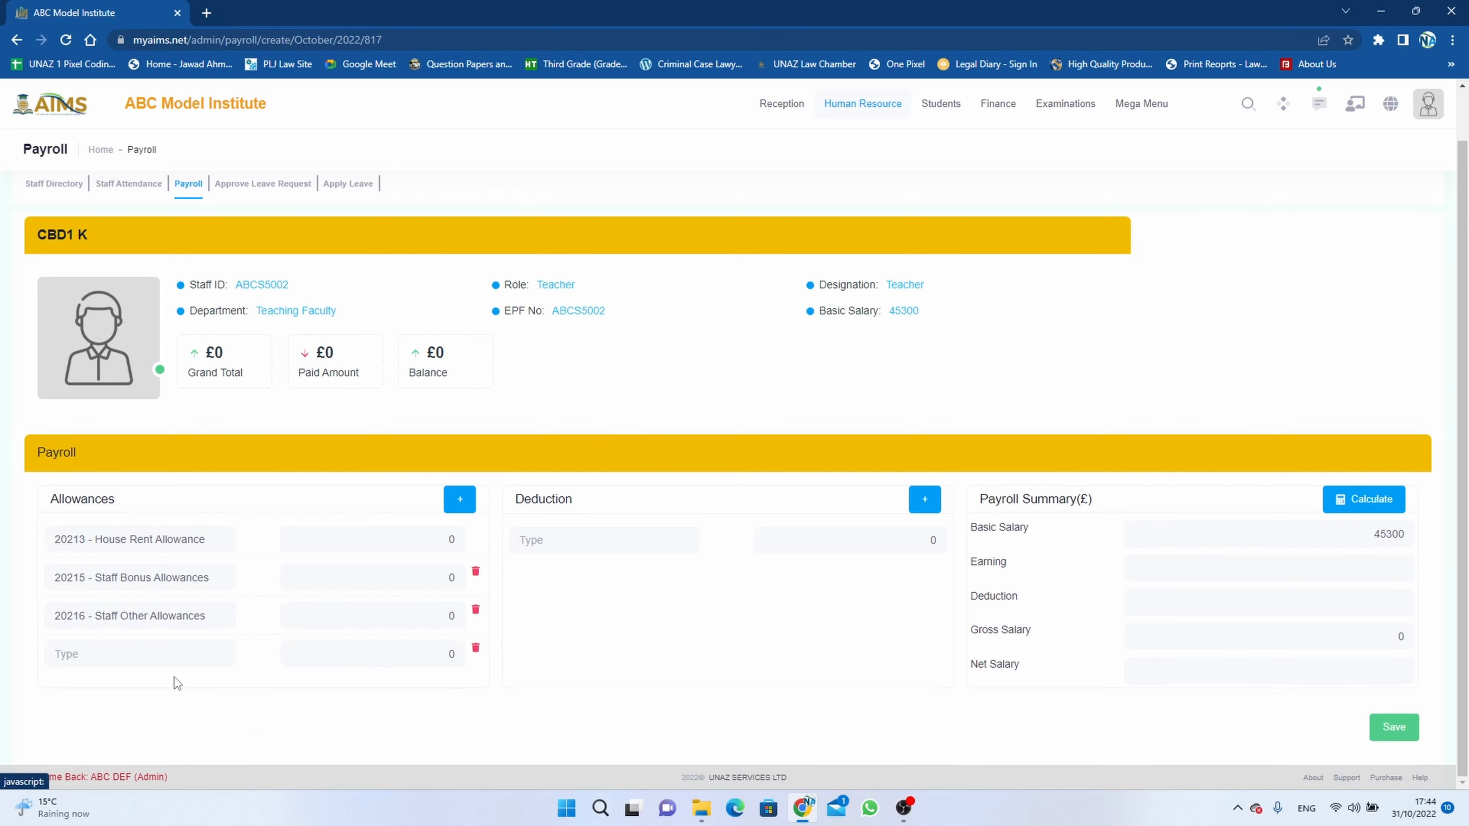
click(176, 660)
text(all)
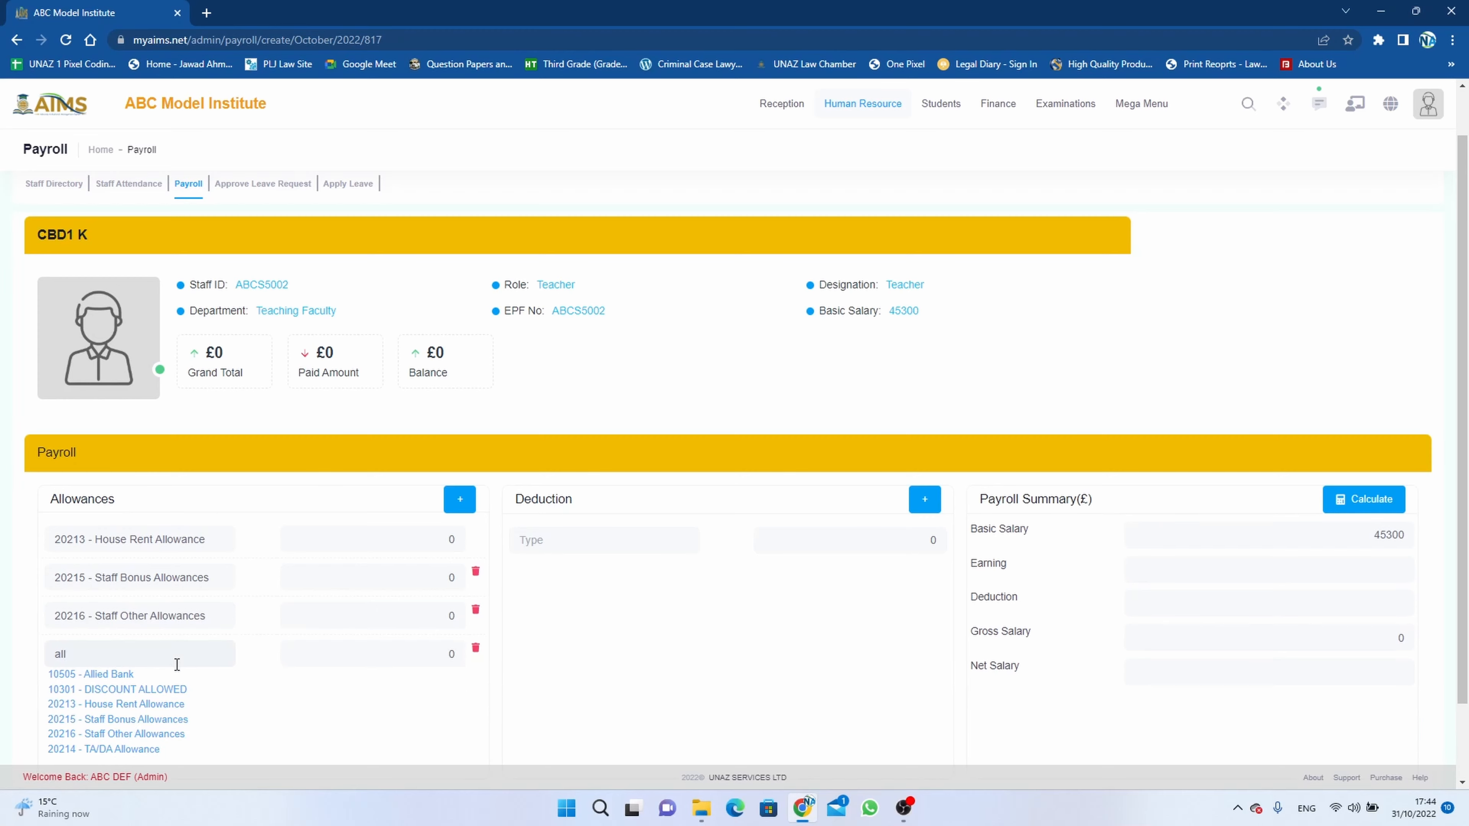
click(152, 747)
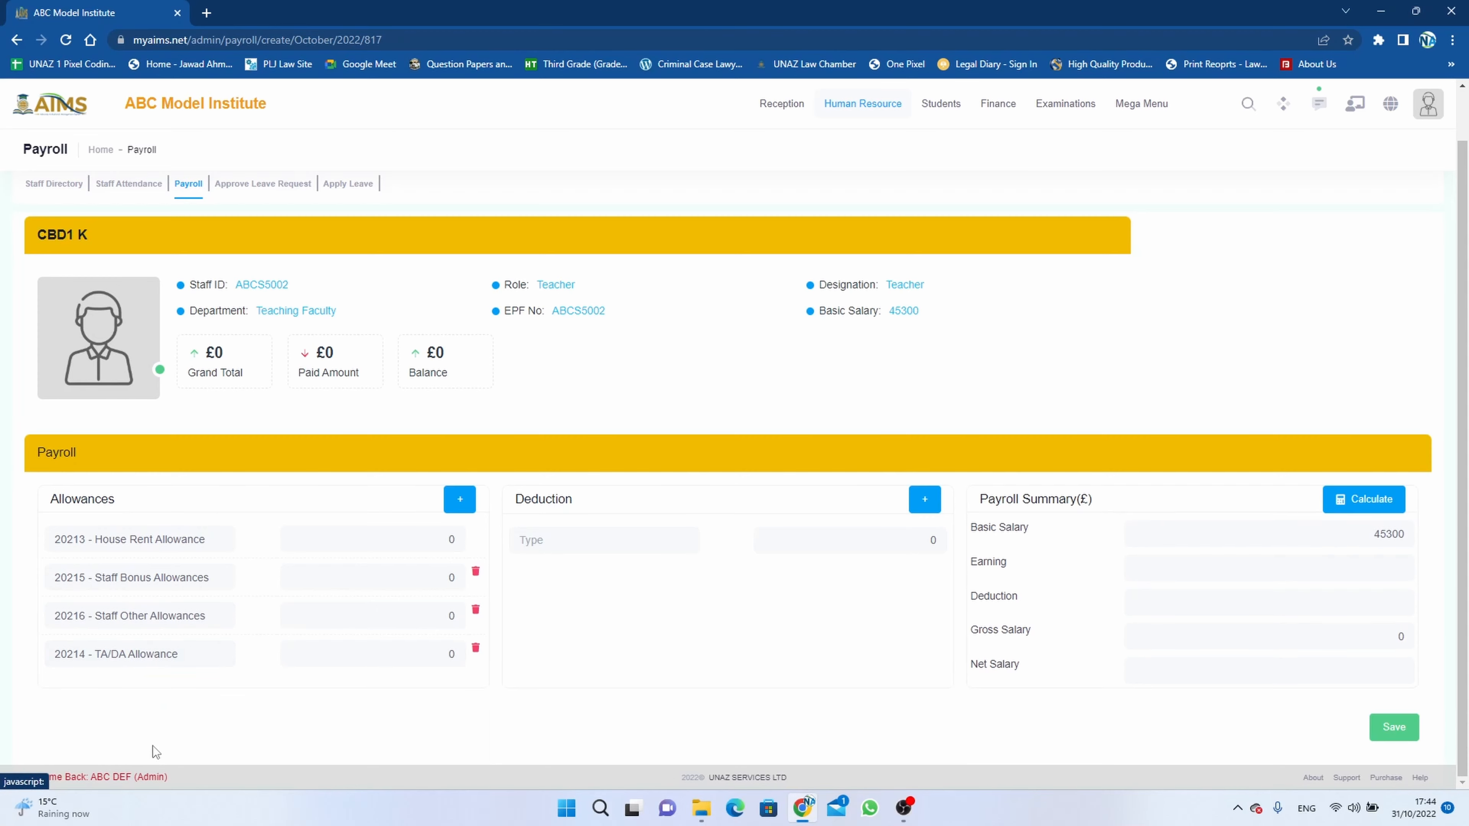
Set the teacher's allowance amounts to 1500 for house rent, 2000 for bonus, 1000 for other and 1200 for TA/DA.
click(438, 542)
text(1500)
click(441, 571)
text(2000)
click(440, 614)
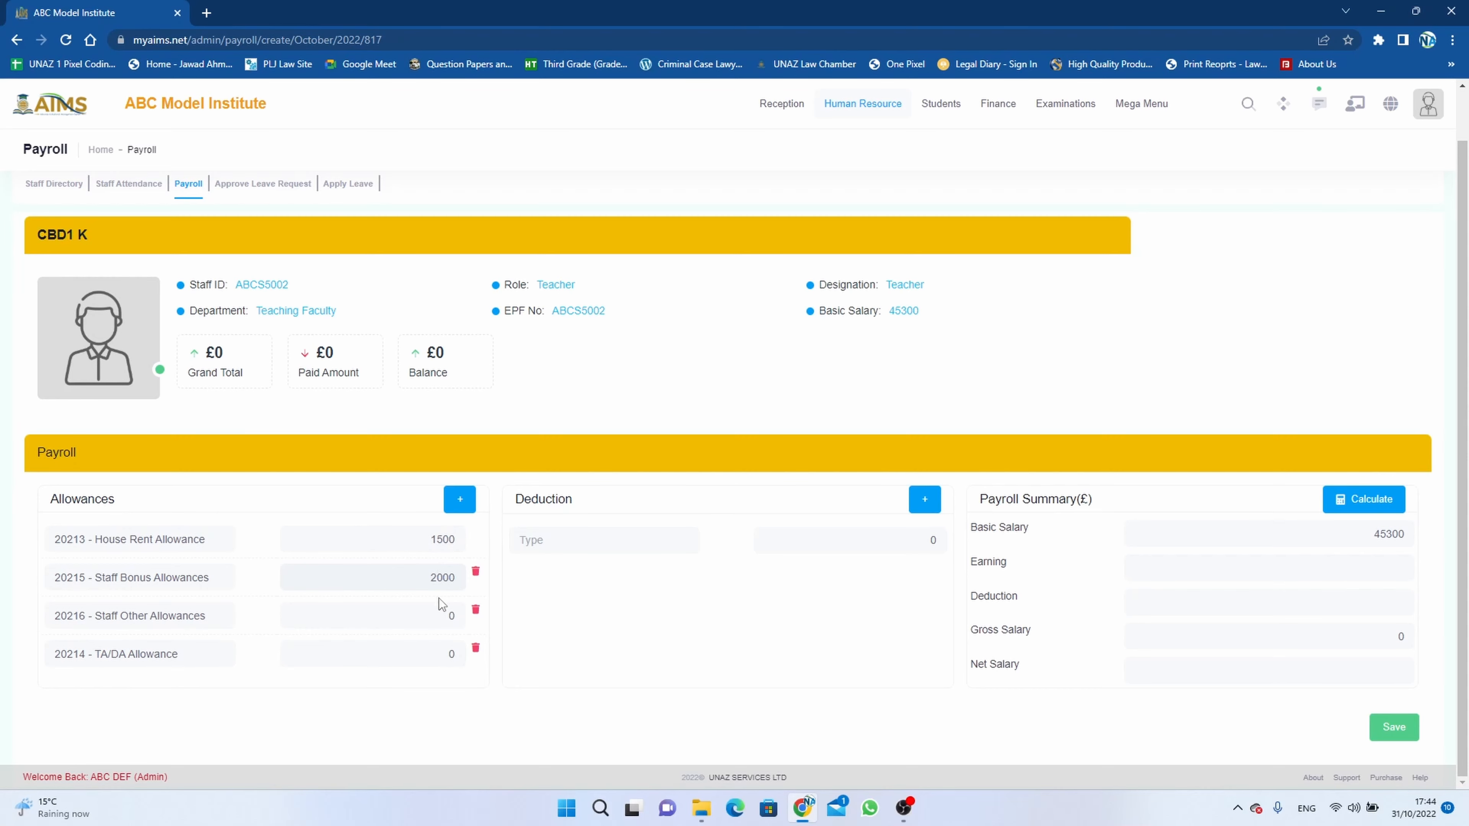
text(1000)
click(436, 646)
text(1200)
Enter a 40301 - INCOME TAX PAYABLE deduction of 800 and calculate the teacher's payroll summary.
click(624, 541)
text(incom)
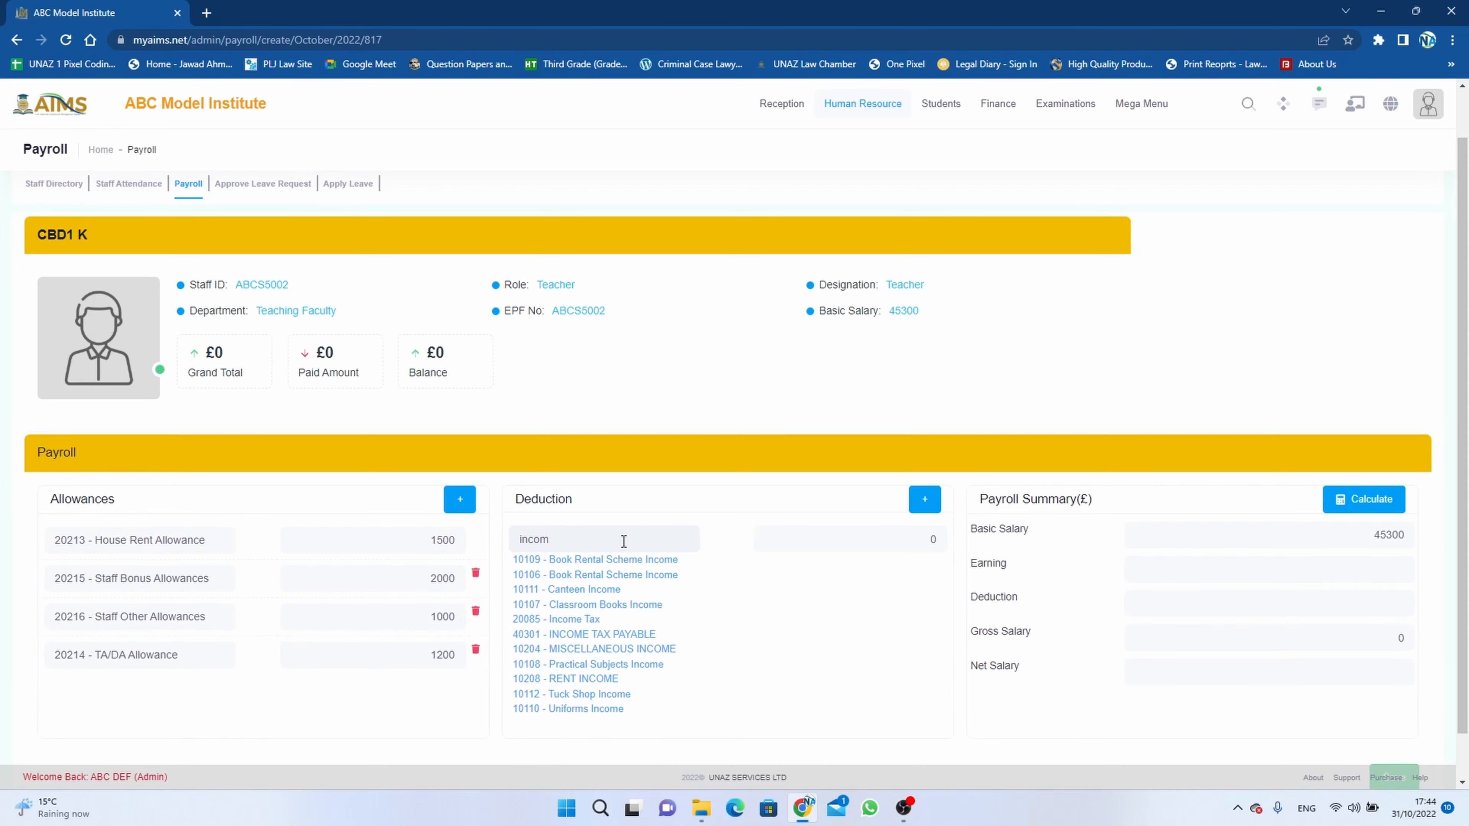
click(636, 634)
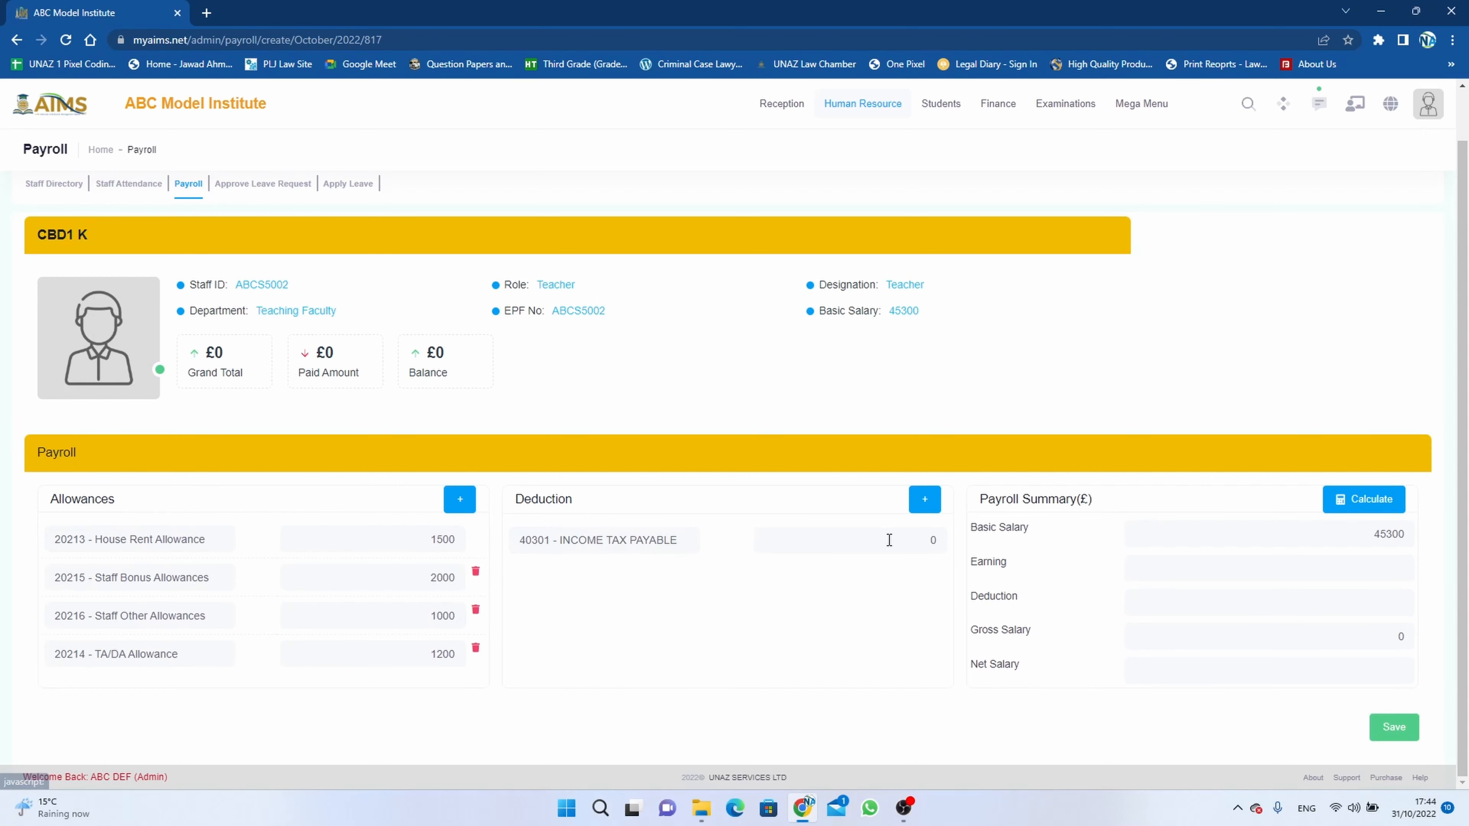
click(890, 538)
text(800)
click(1346, 510)
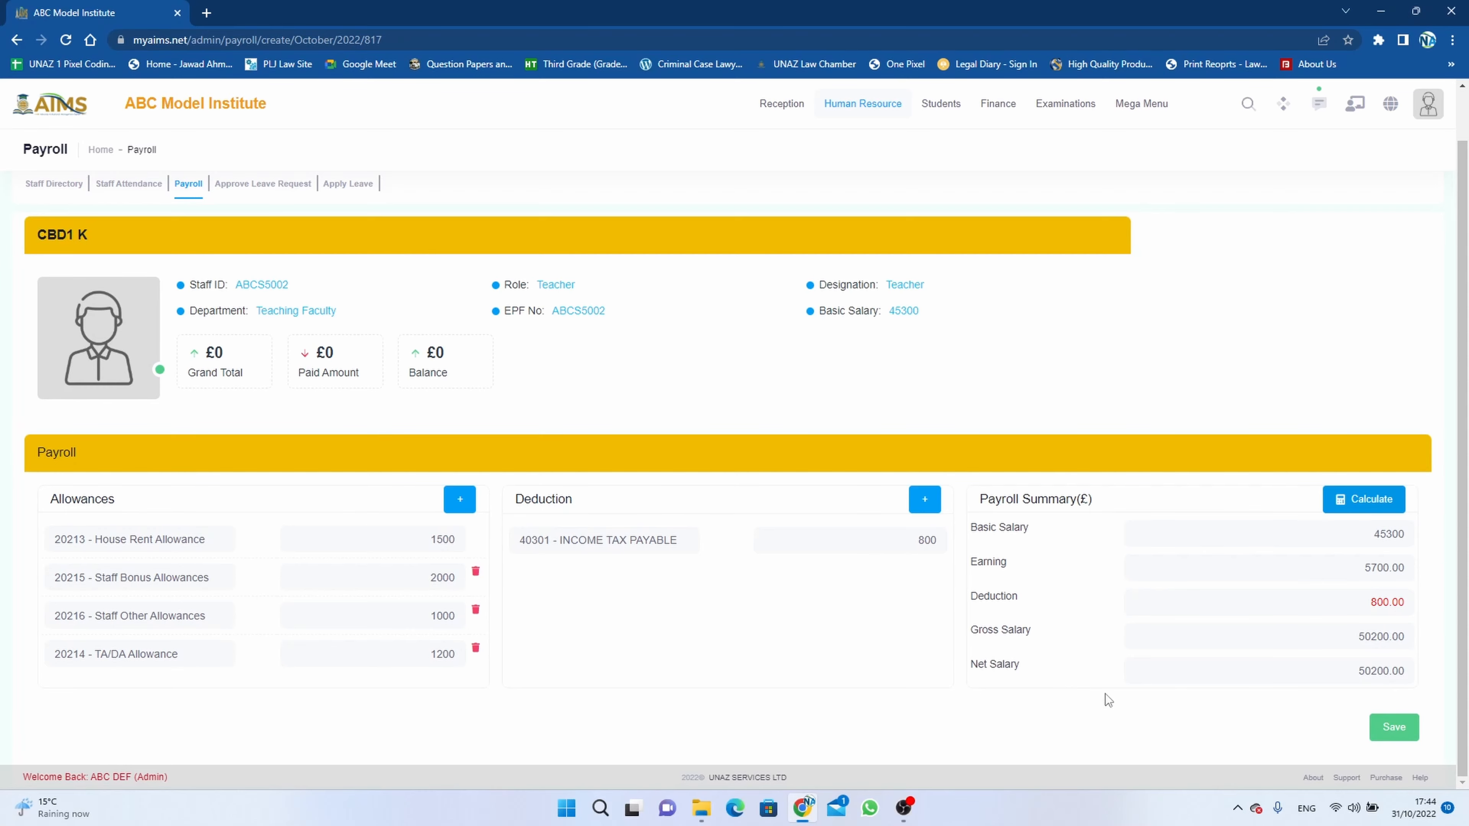
Save the teacher's calculated payroll and begin its payment, entering Oct-22 as the pay slip note.
click(1392, 728)
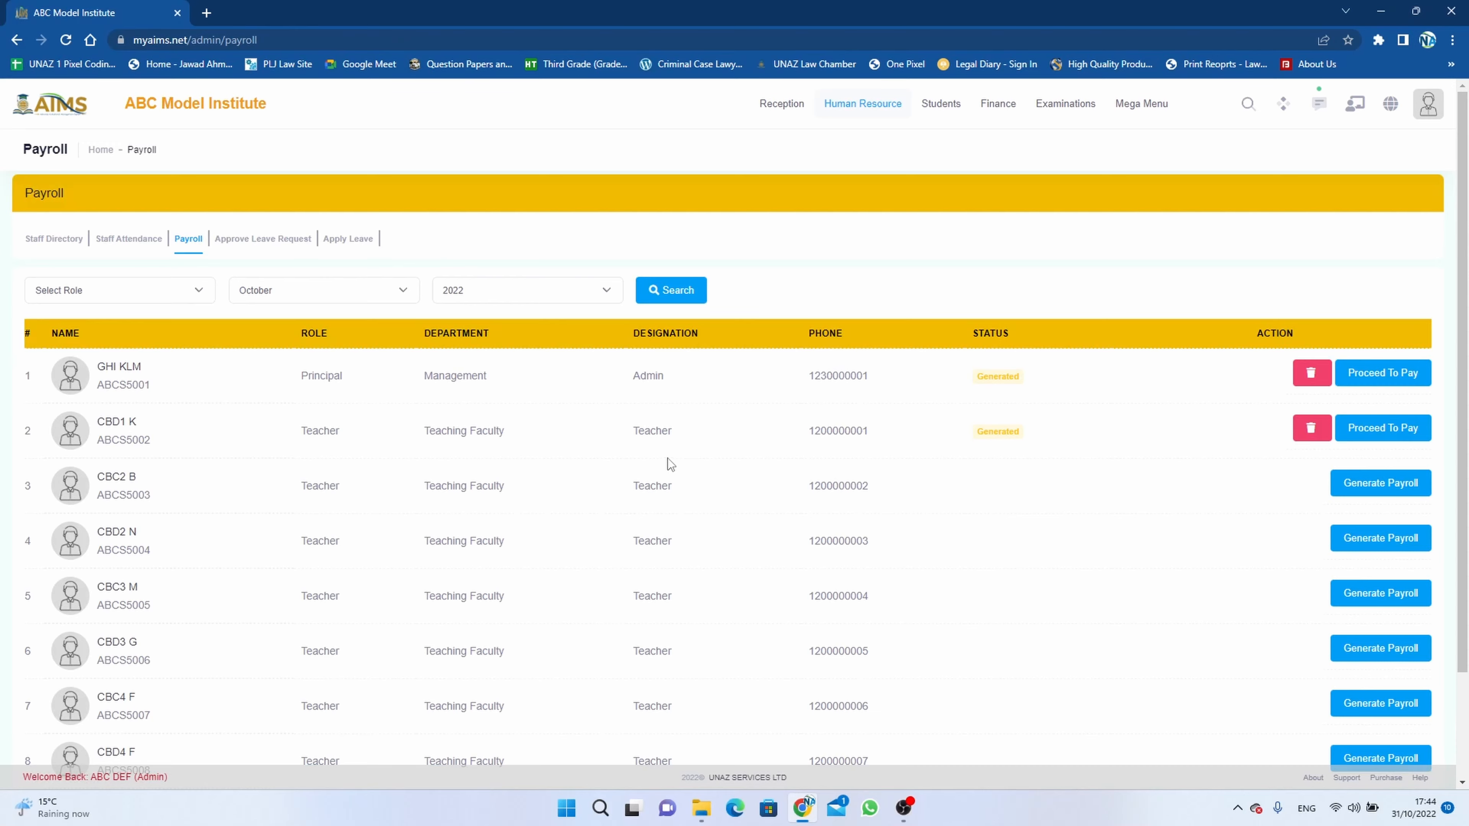
click(1362, 431)
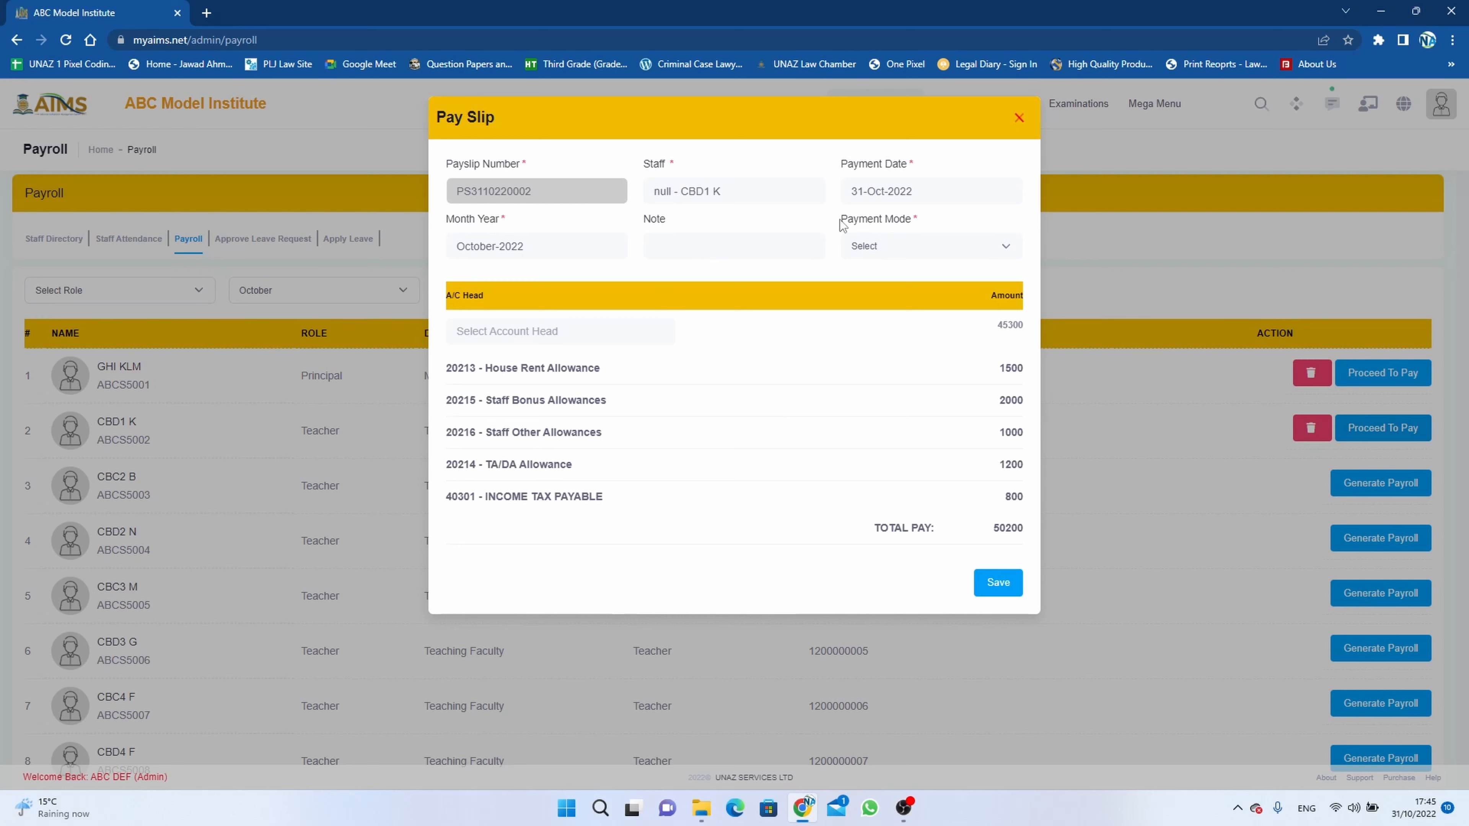
click(776, 237)
text(Oct-22)
Try both the Cash and Bank payment modes, choosing CASH IN HAND as the cash account.
click(896, 240)
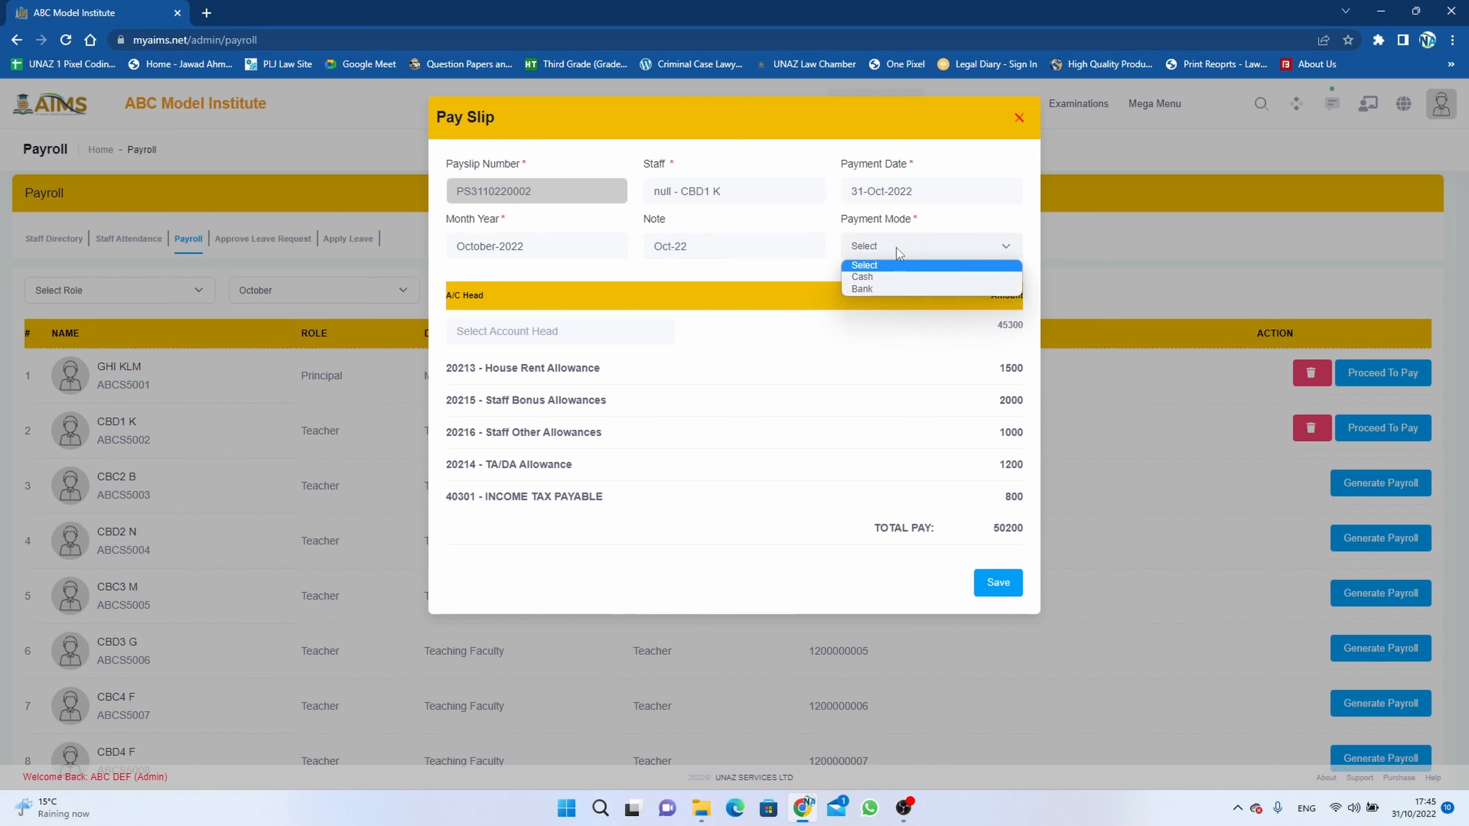
click(902, 278)
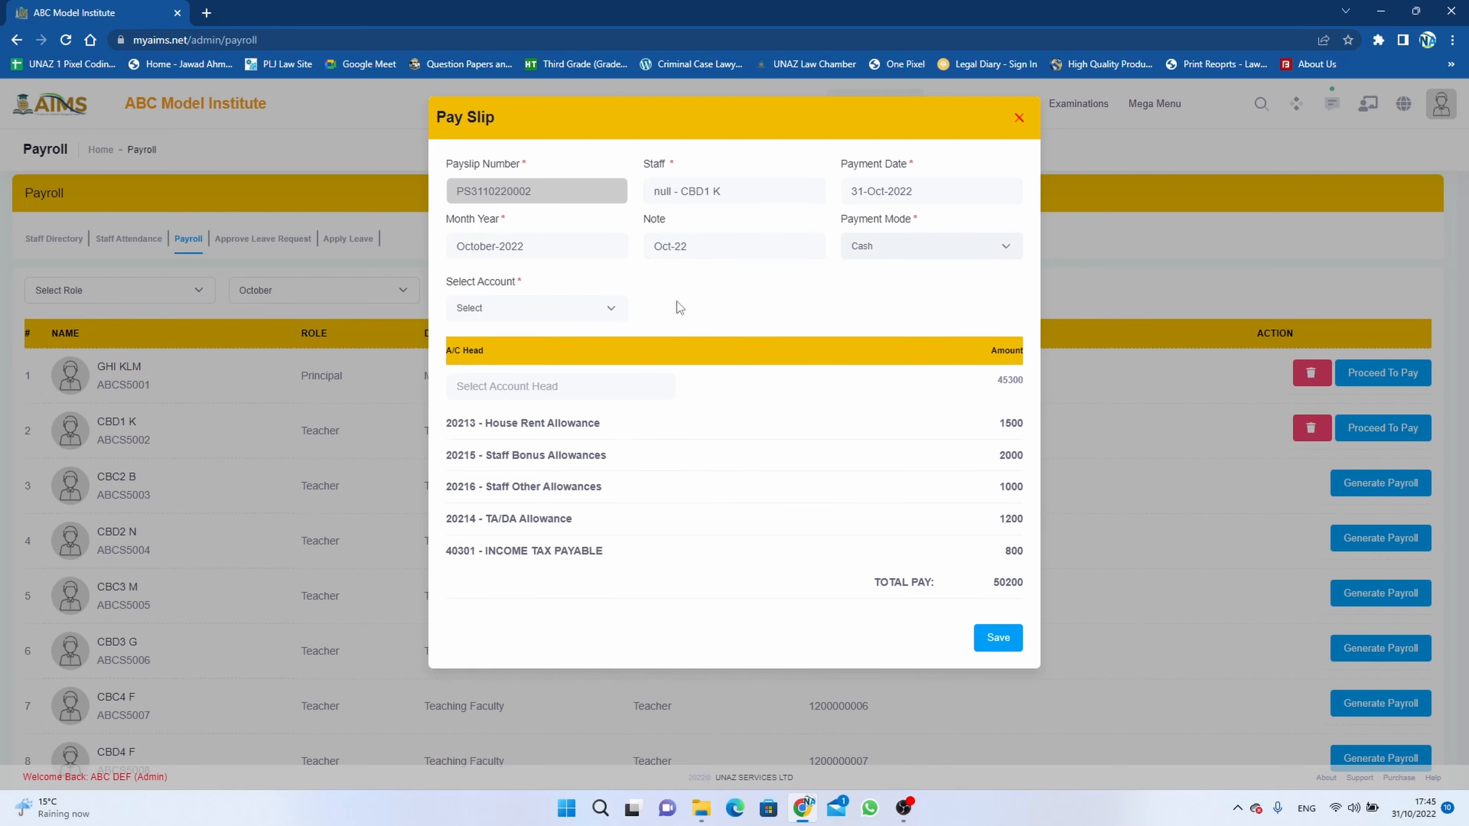
click(882, 257)
click(895, 289)
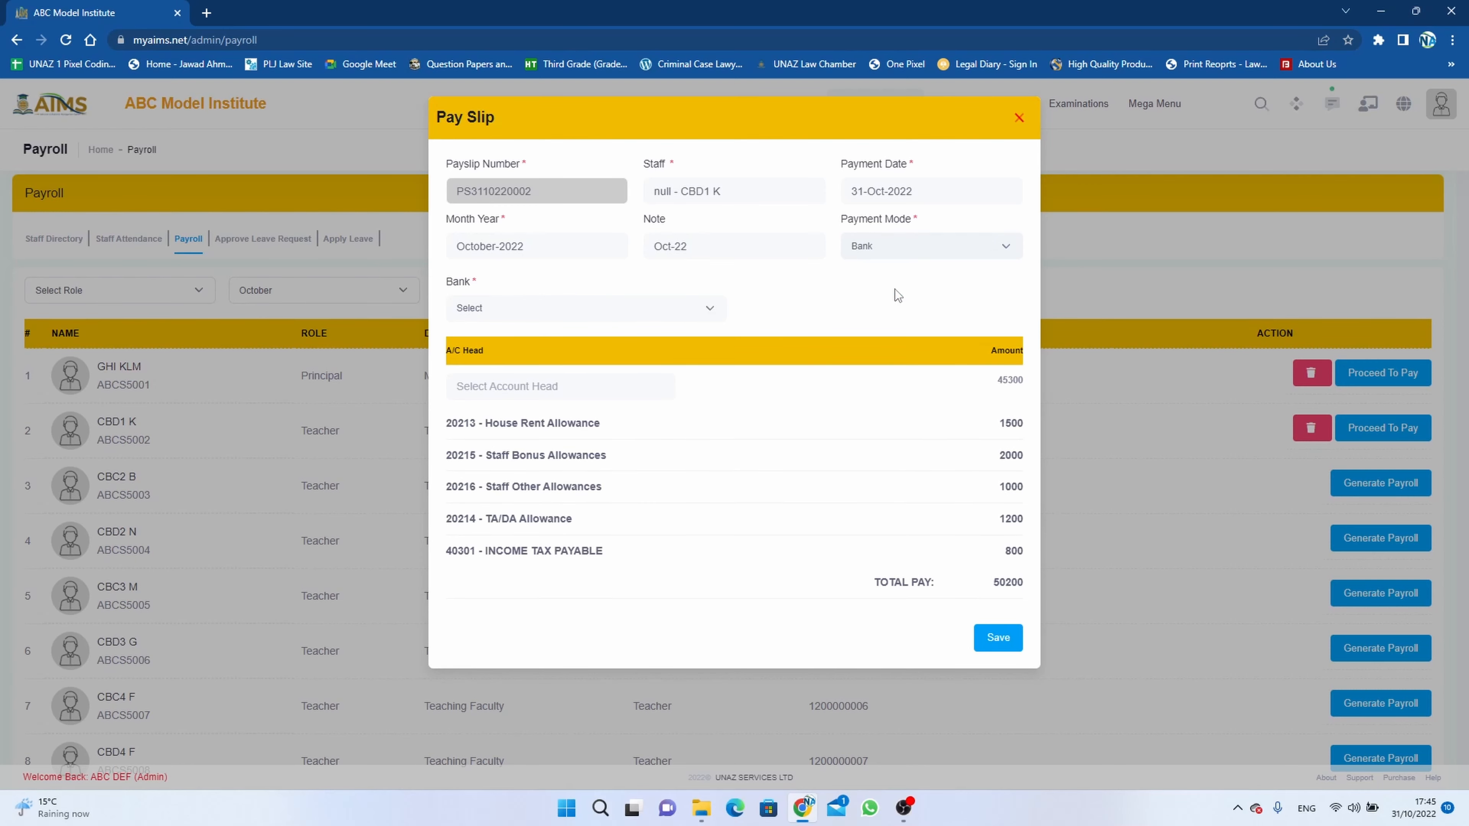
click(633, 302)
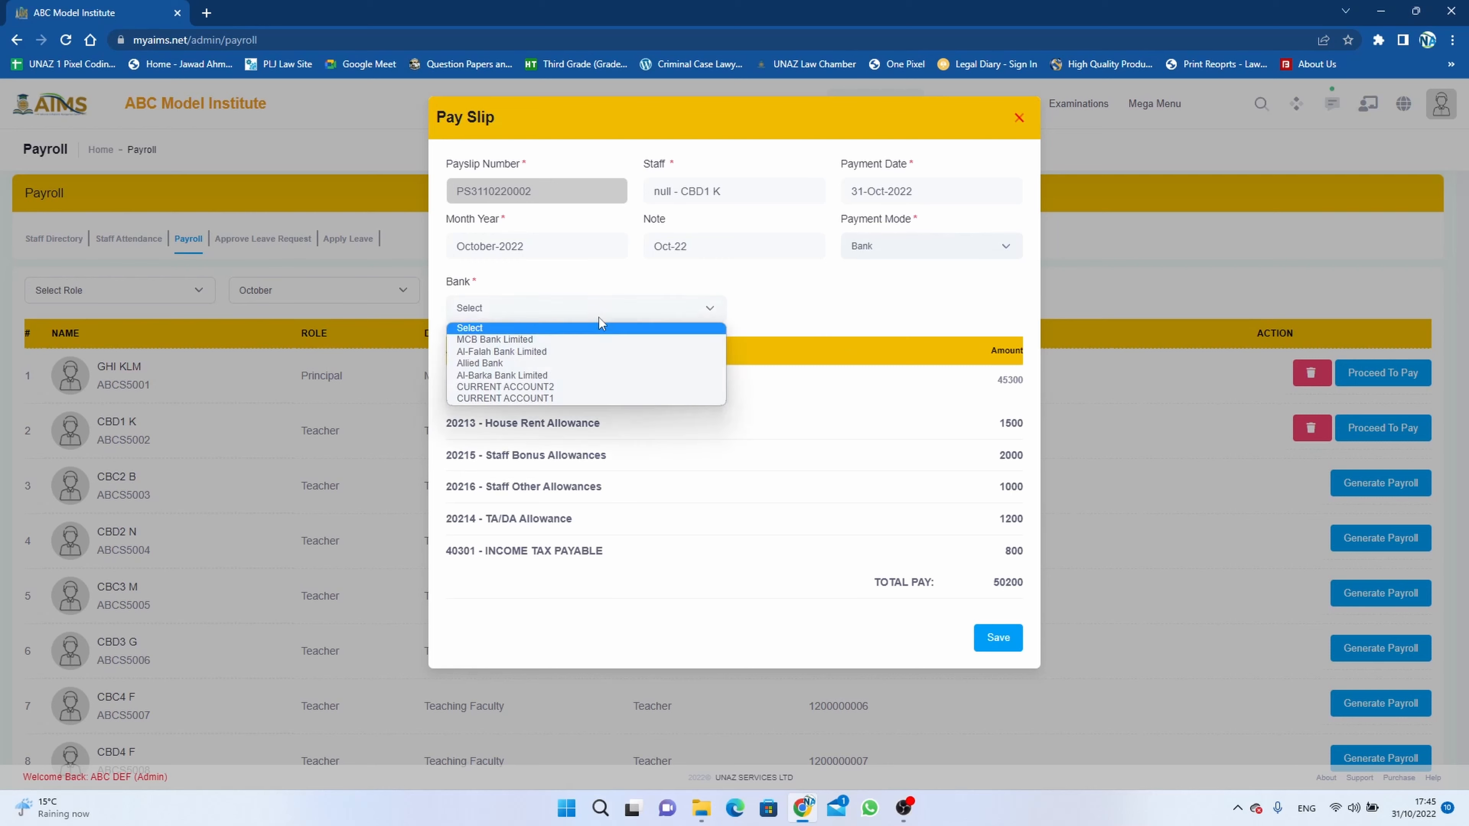
click(629, 308)
click(999, 251)
click(959, 278)
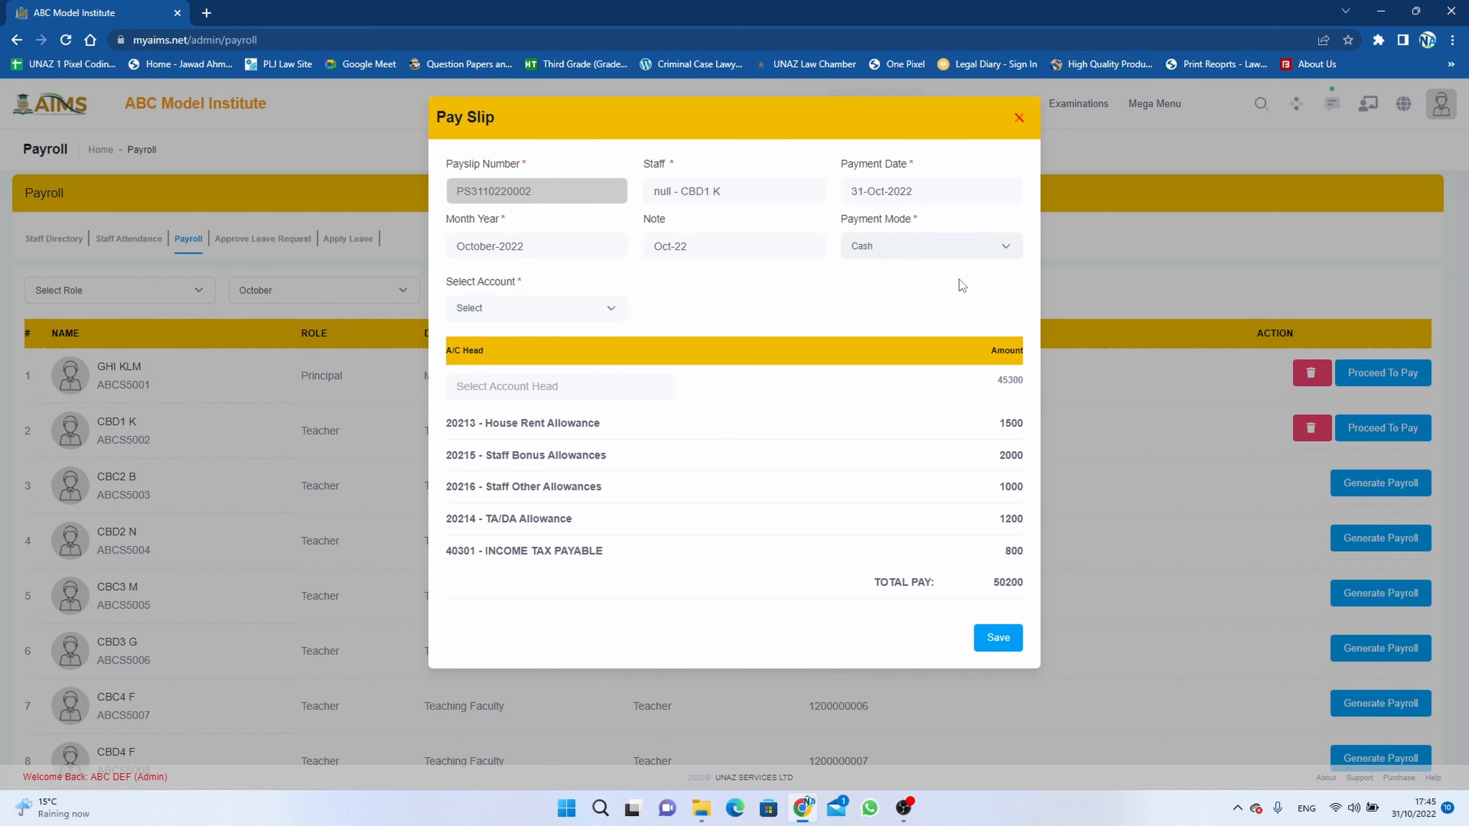
click(596, 308)
click(586, 342)
Set the payment mode to Bank and choose MCB Bank Limited as the paying bank.
click(970, 251)
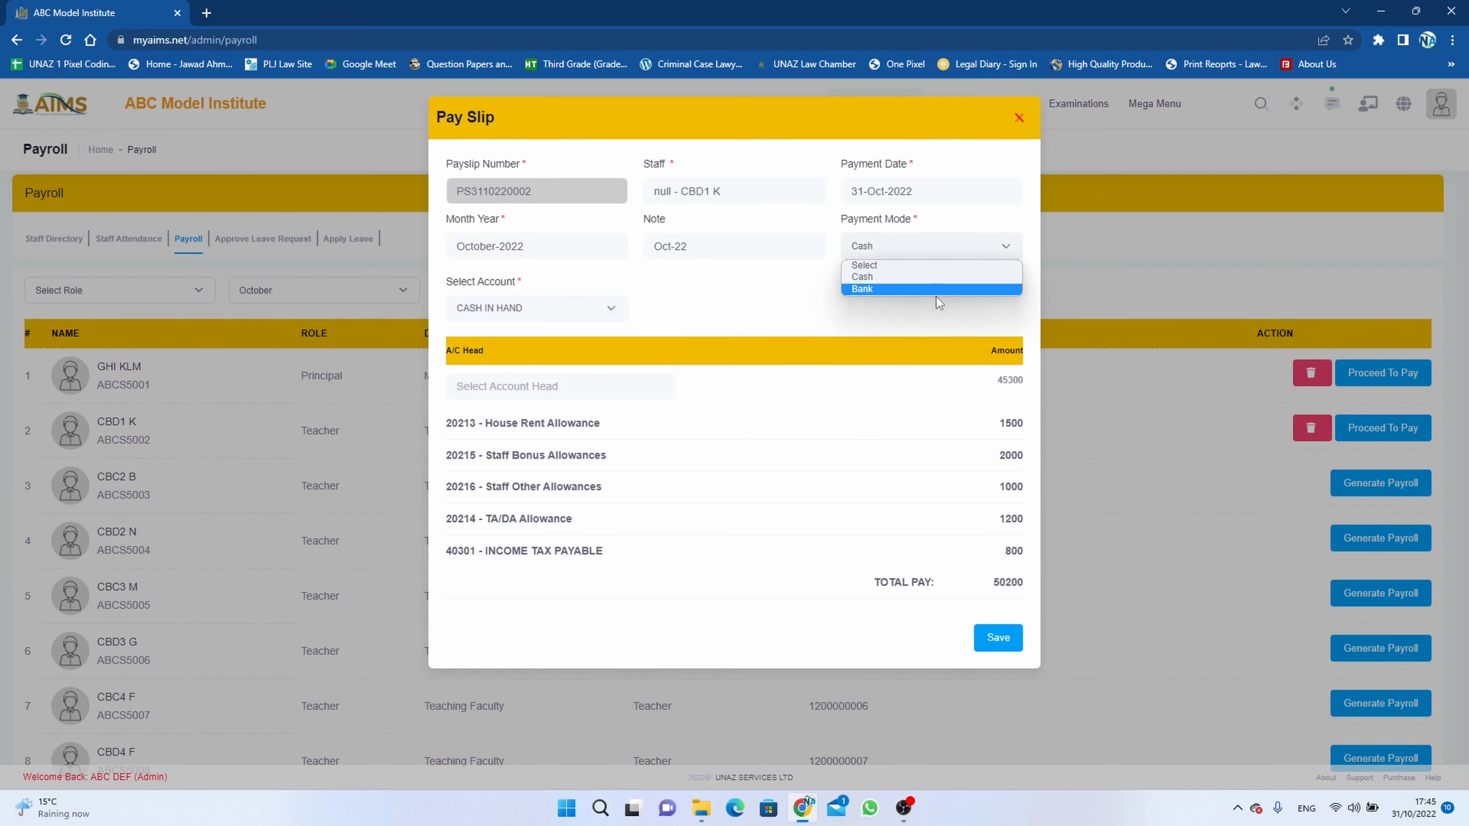
click(934, 288)
click(666, 316)
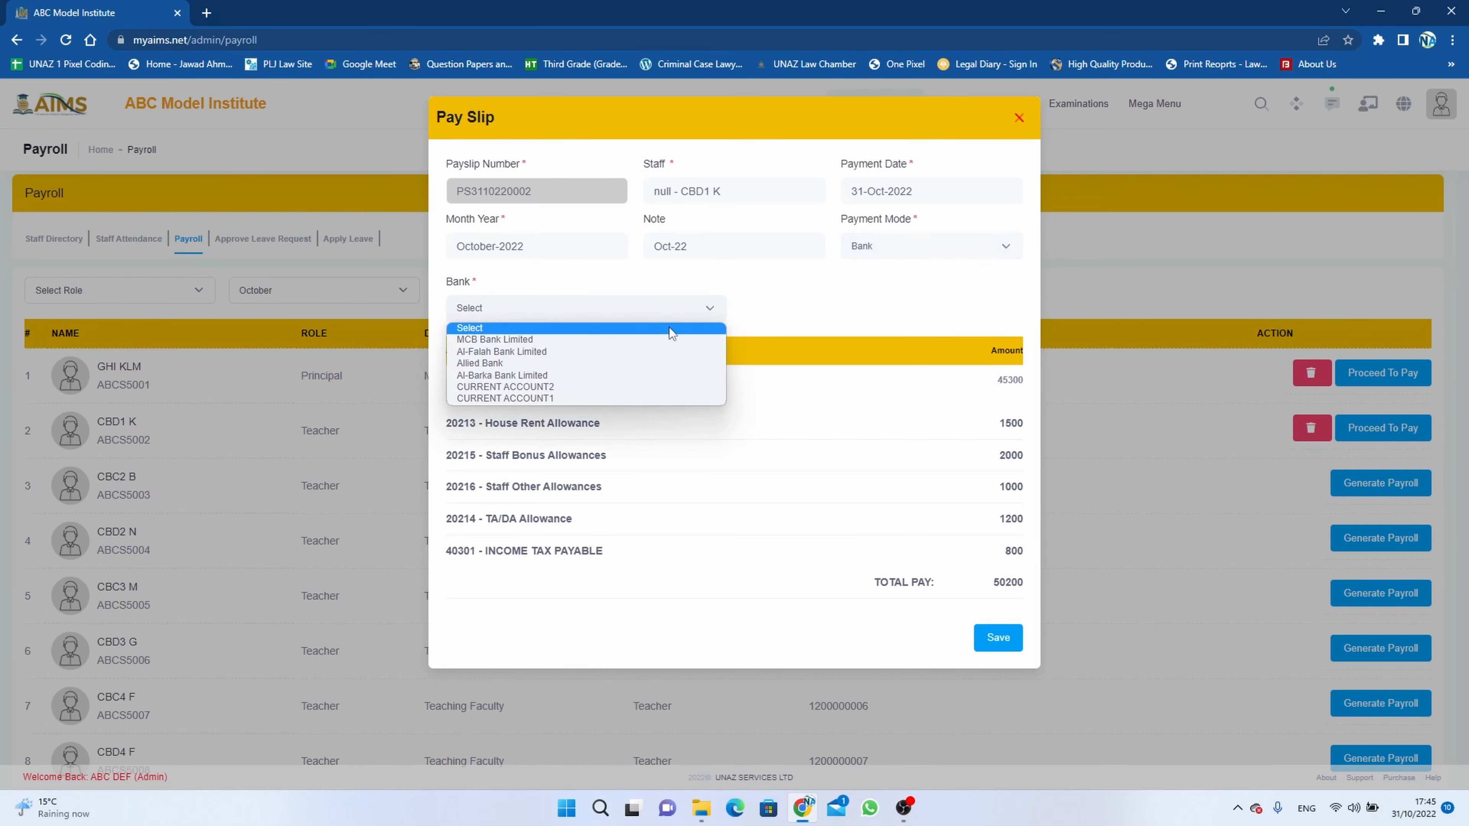
click(654, 341)
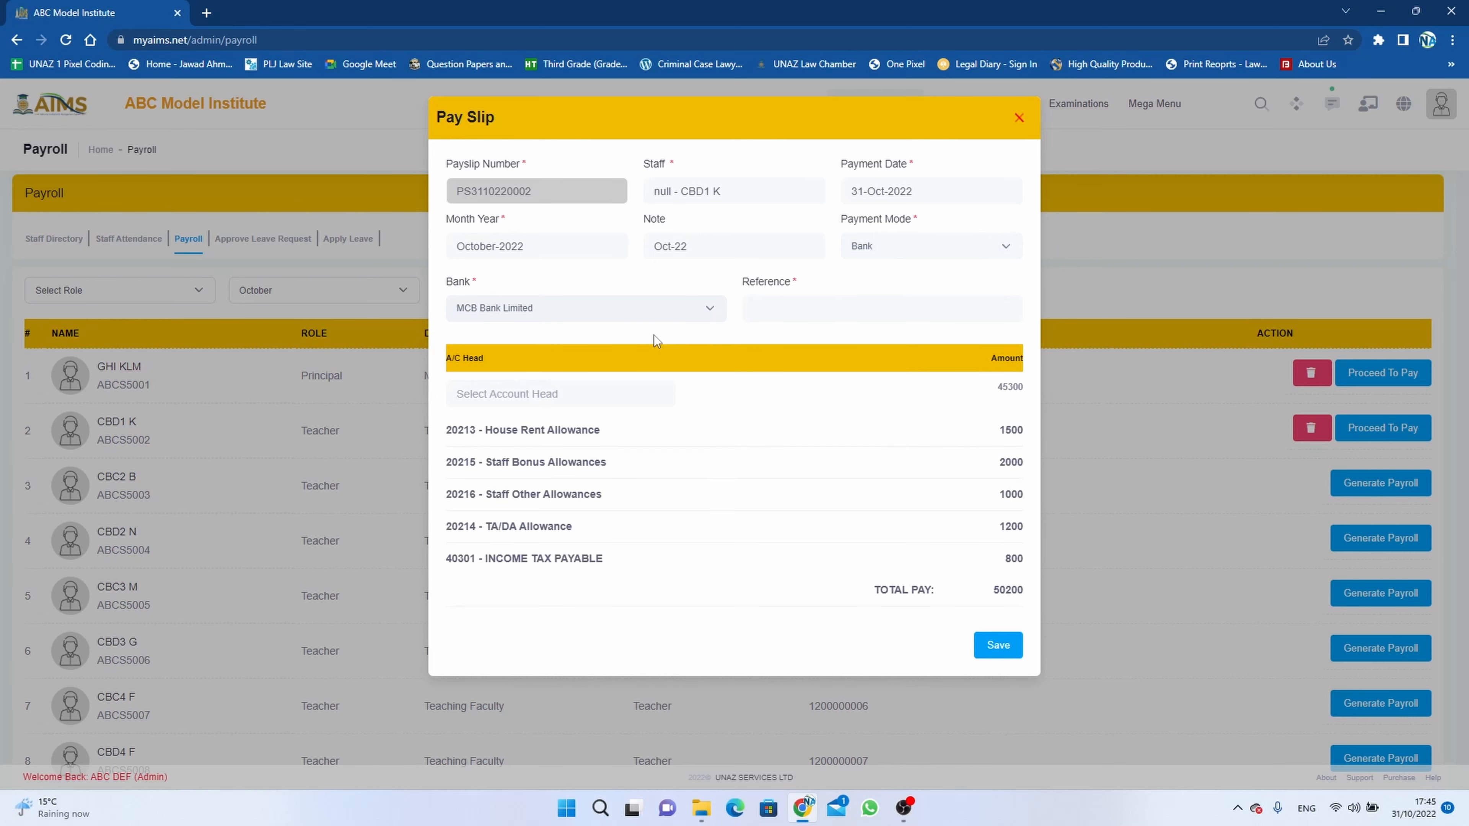
Copy the payslip number into the payment's Reference field.
click(787, 304)
drag(570, 194, 452, 188)
key(ctrl+c)
click(777, 314)
key(ctrl+v)
Choose 20204 - STAFF SALARIES as the account head for the basic salary and save the payment.
text(staf)
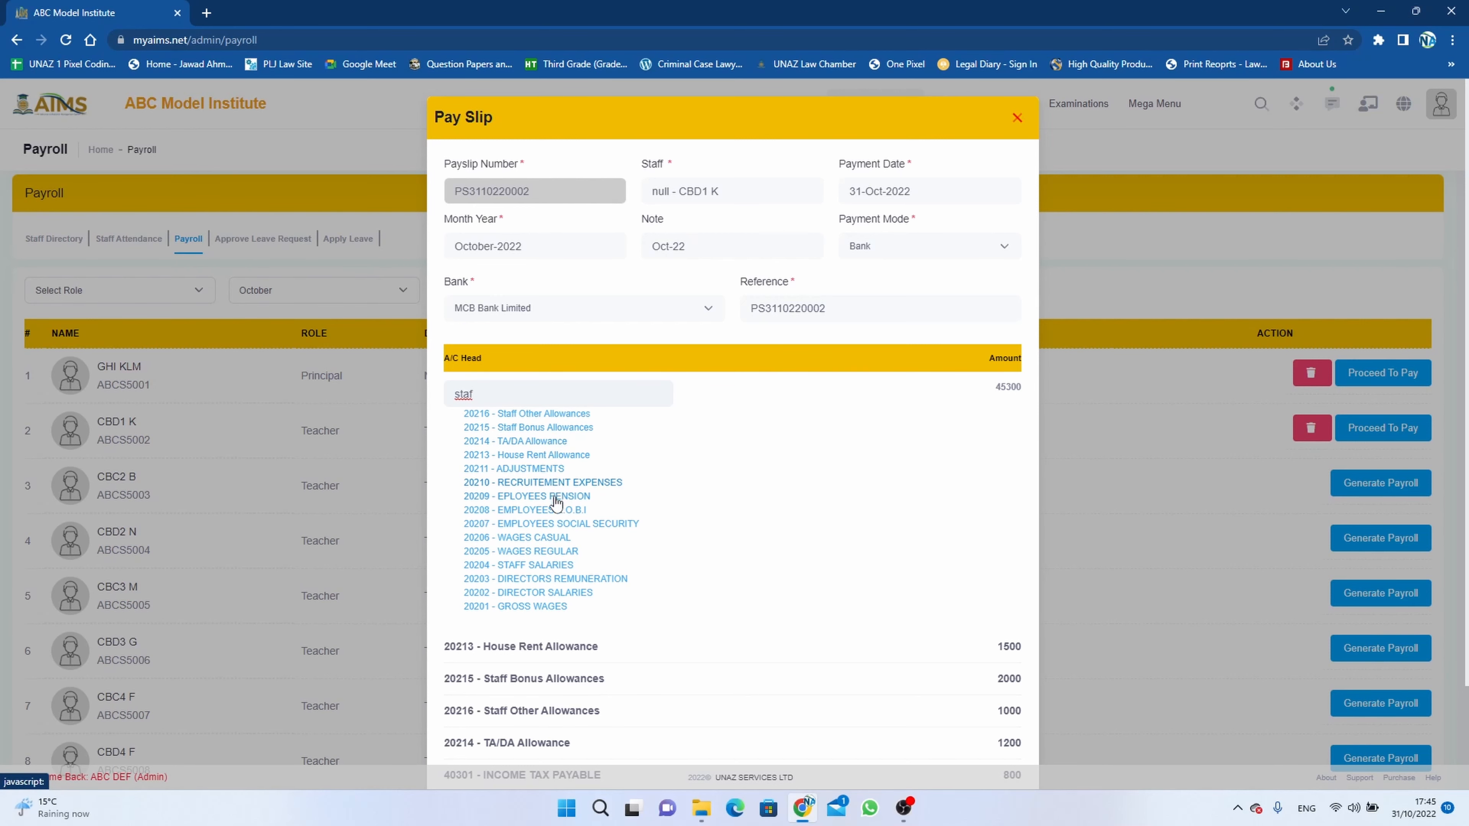
click(554, 565)
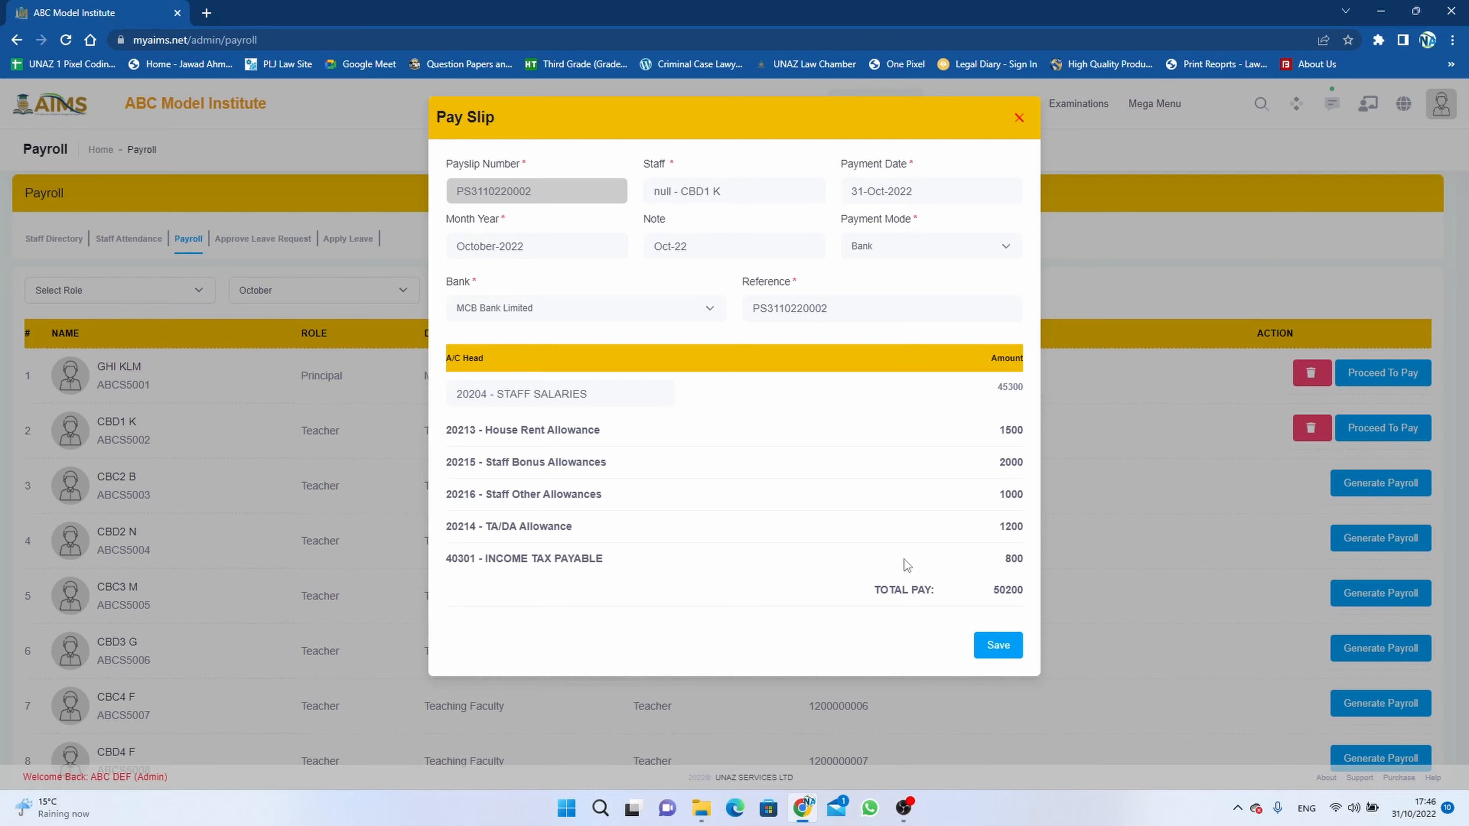
click(997, 646)
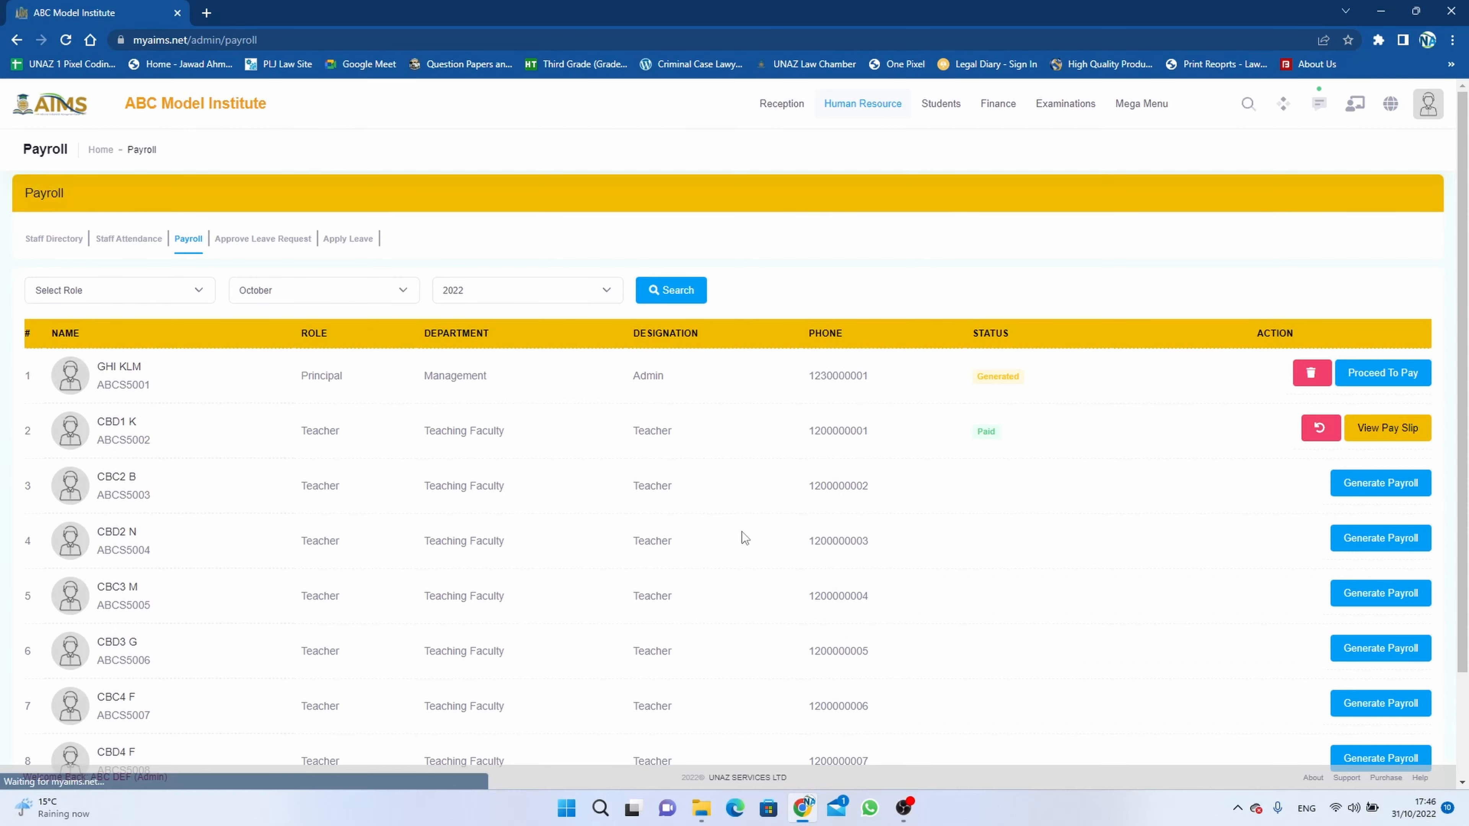
View the paid teacher's pay slip and its print preview, and close both without printing.
click(1388, 428)
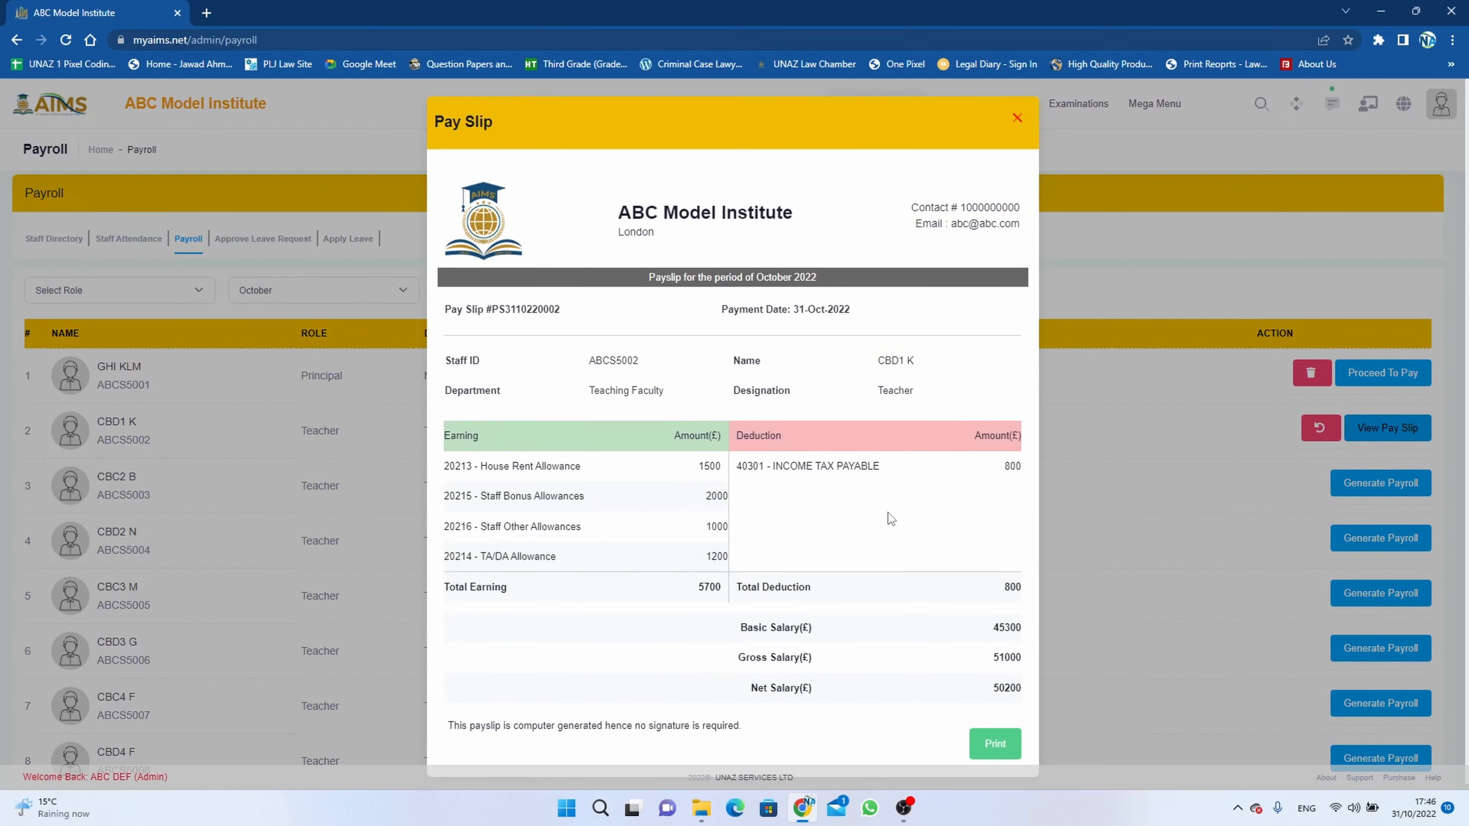
scroll(888, 512, down, 1)
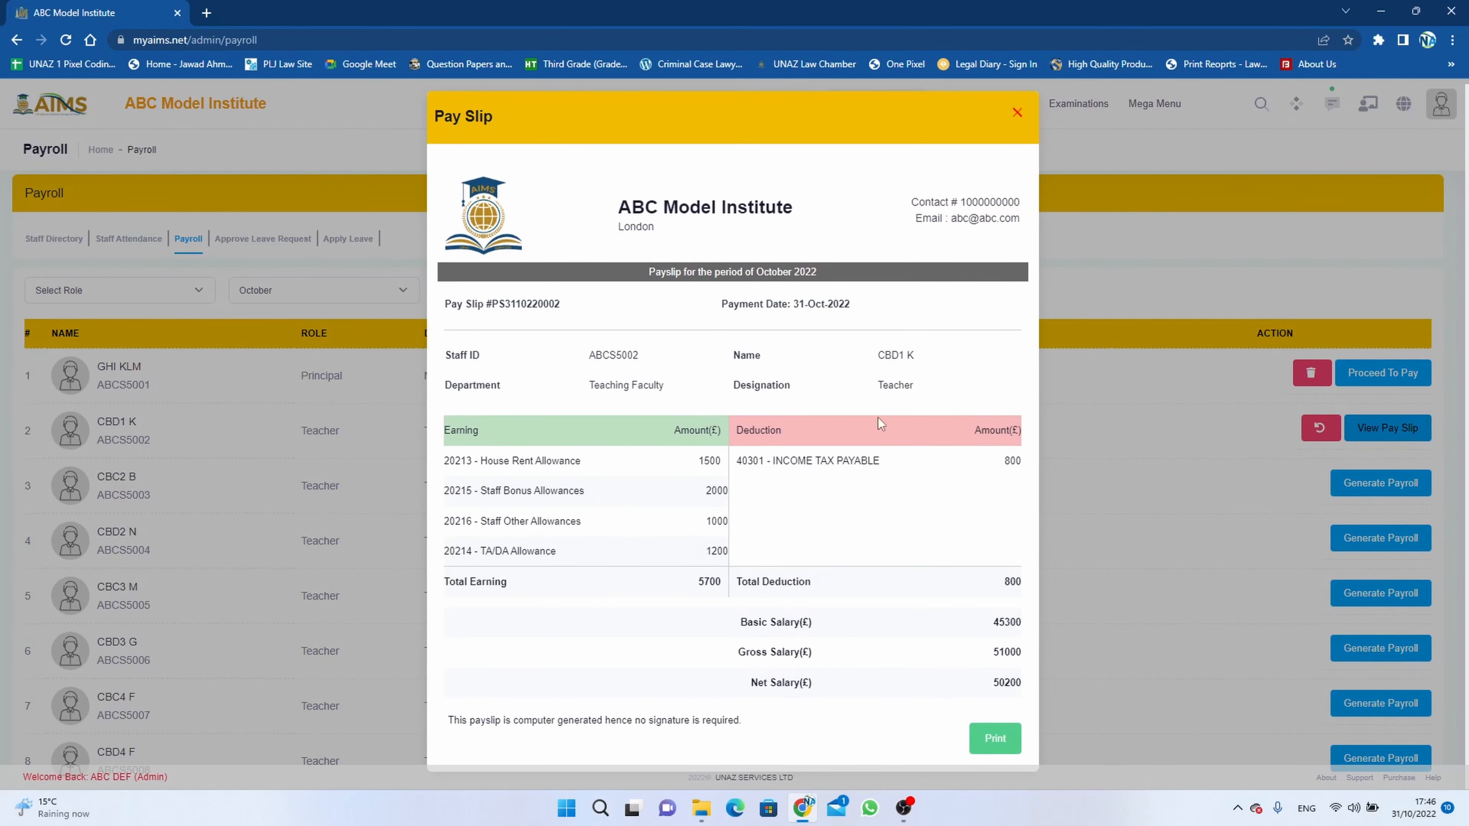
click(999, 745)
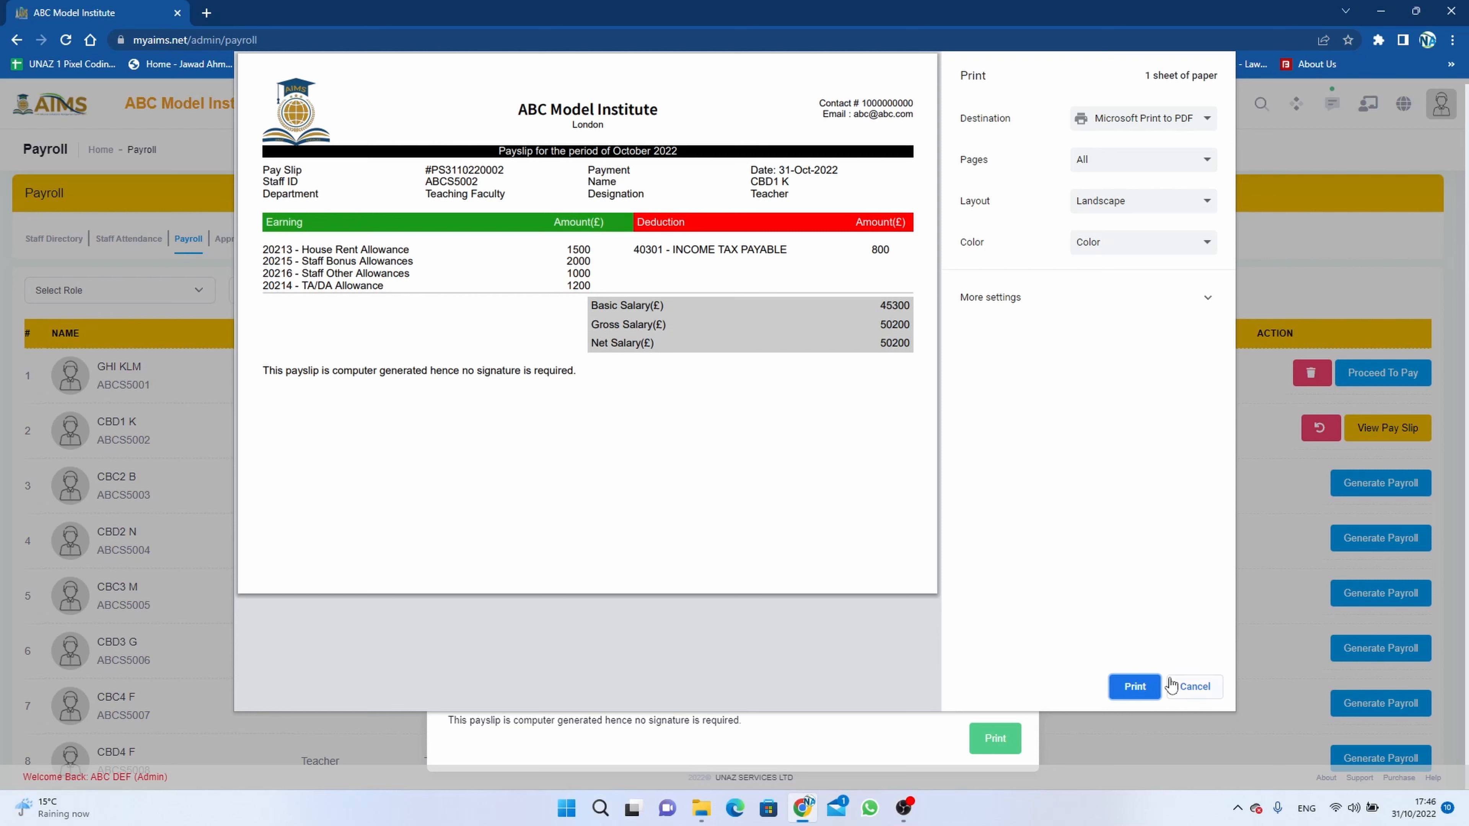
click(1194, 689)
click(1017, 104)
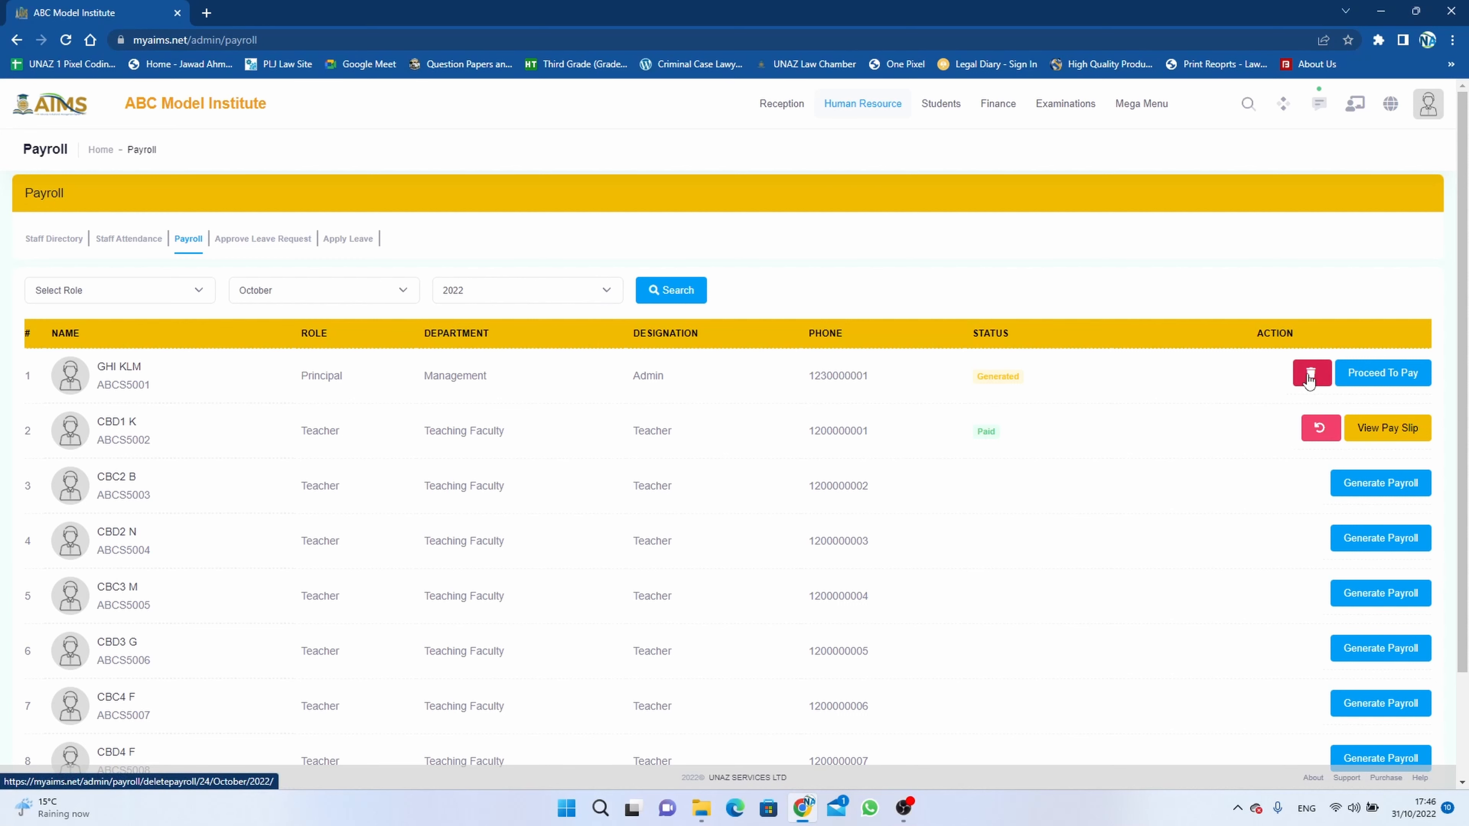
Open the Payroll Report among the human resource reports.
scroll(686, 501, down, 1)
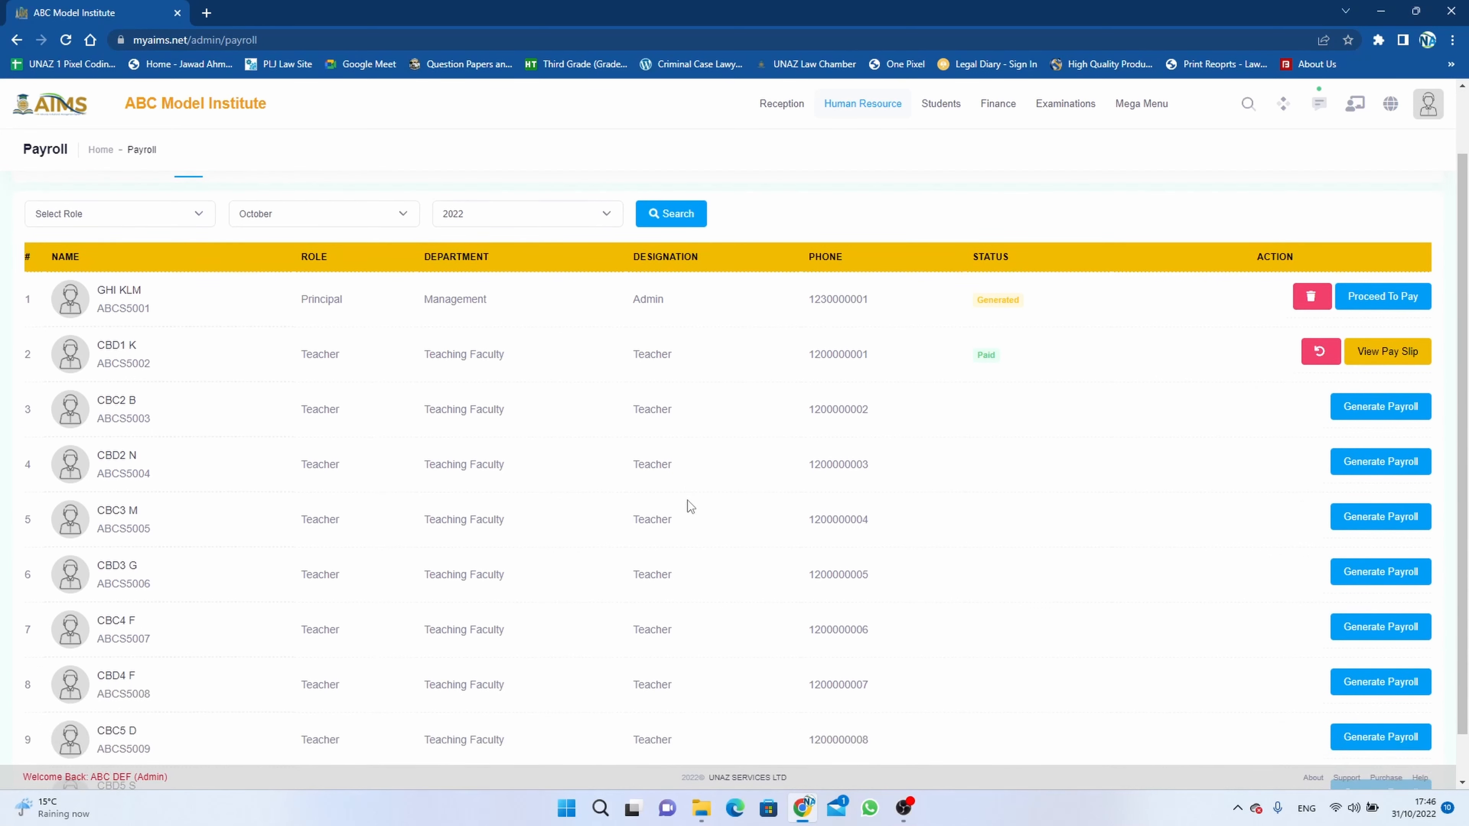
scroll(687, 497, up, 1)
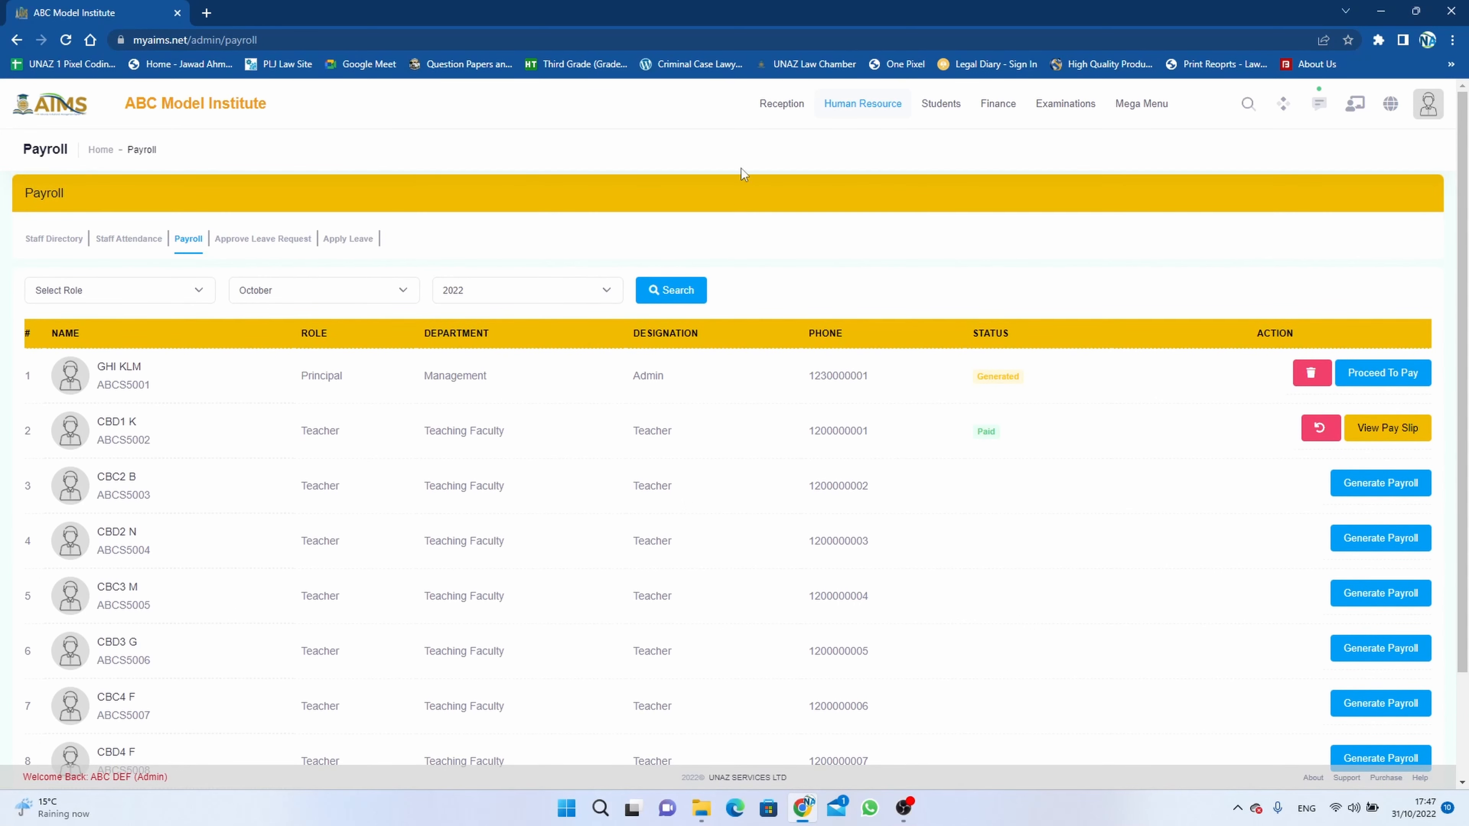
mouse_move(891, 119)
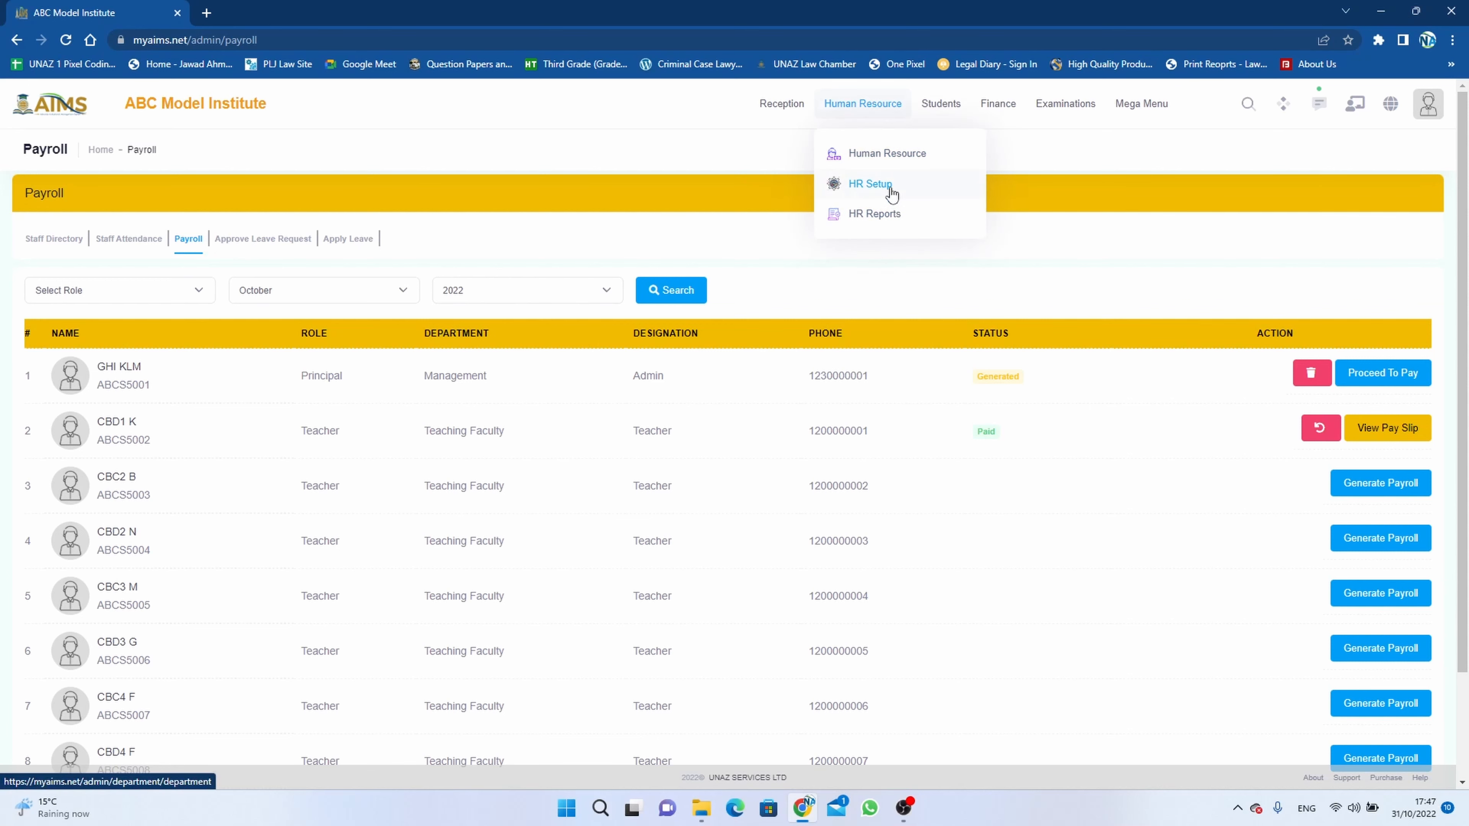
click(886, 215)
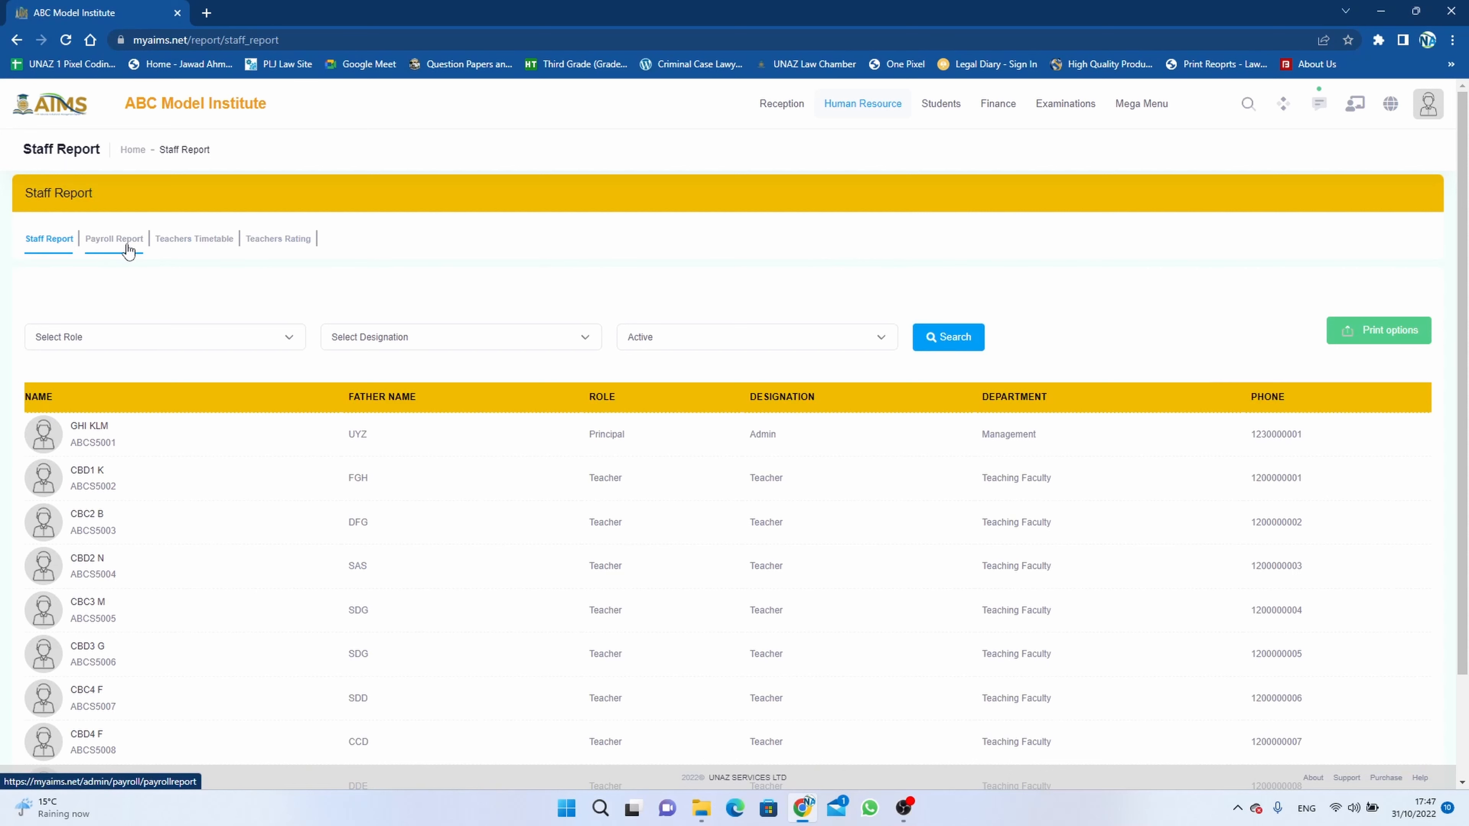
click(122, 242)
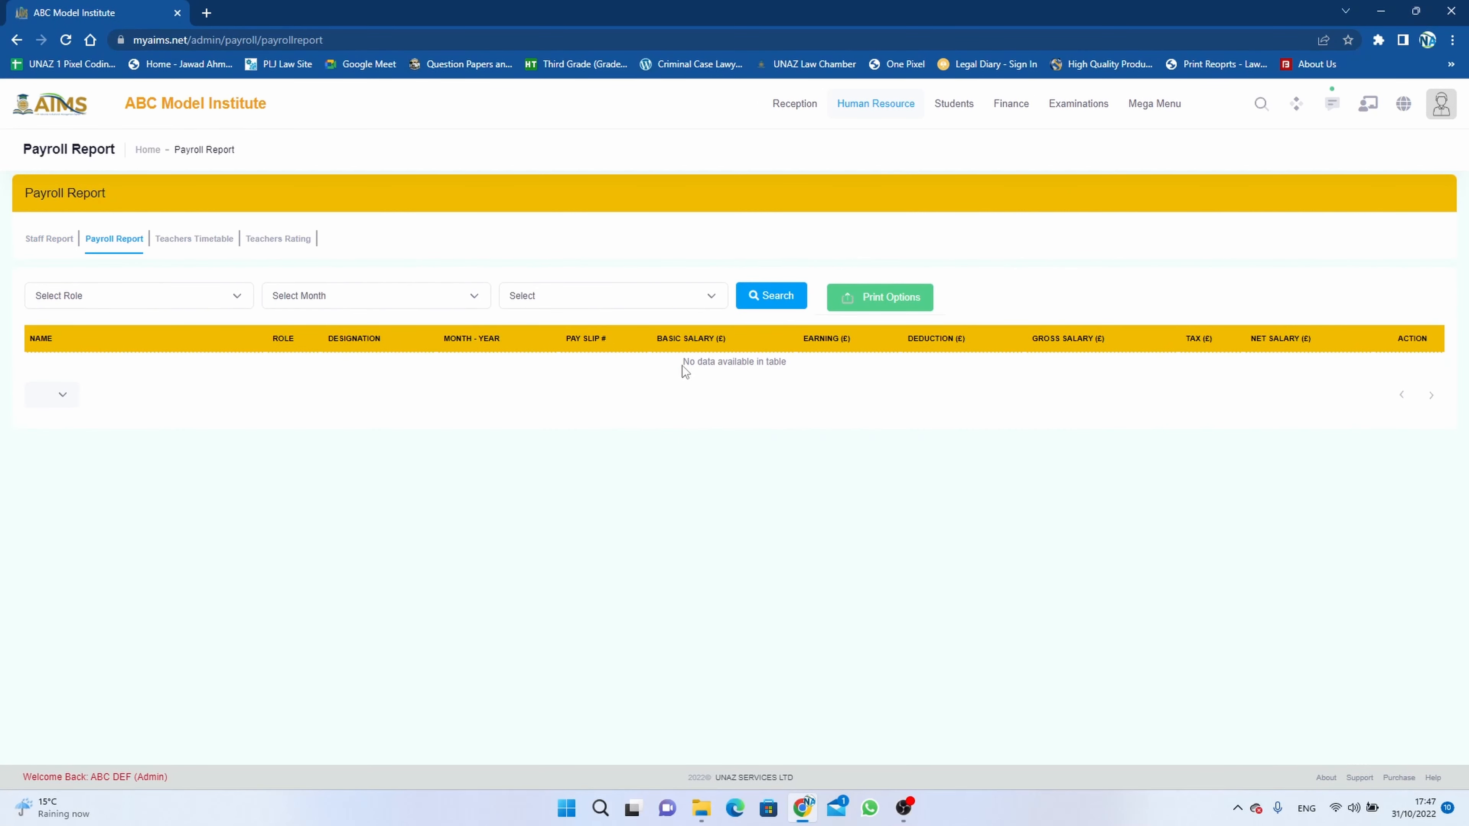
Search the payroll report for the Teacher role in October 2022 and view the listed teacher's payslip details.
click(248, 296)
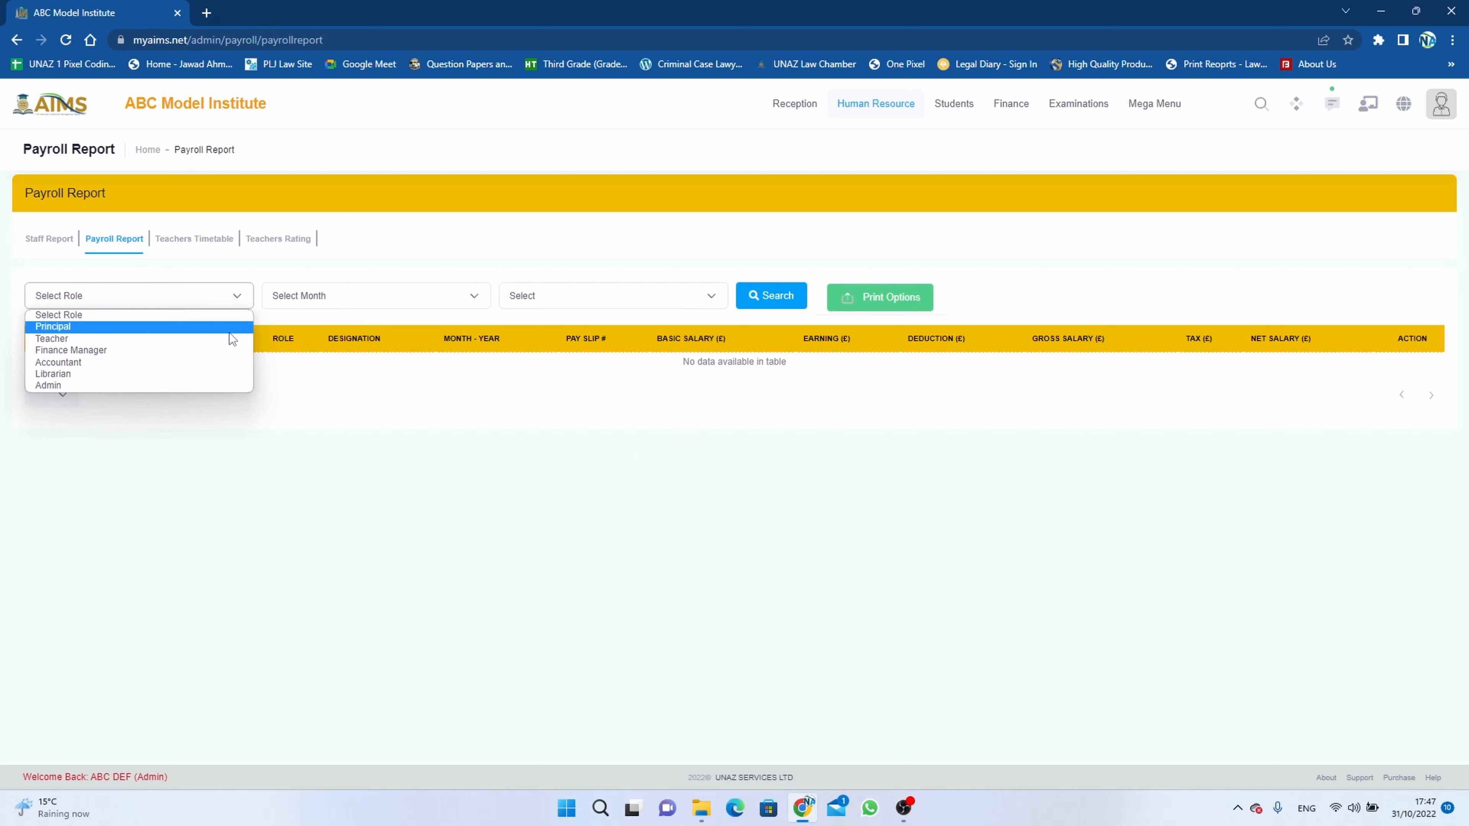
click(229, 339)
click(312, 296)
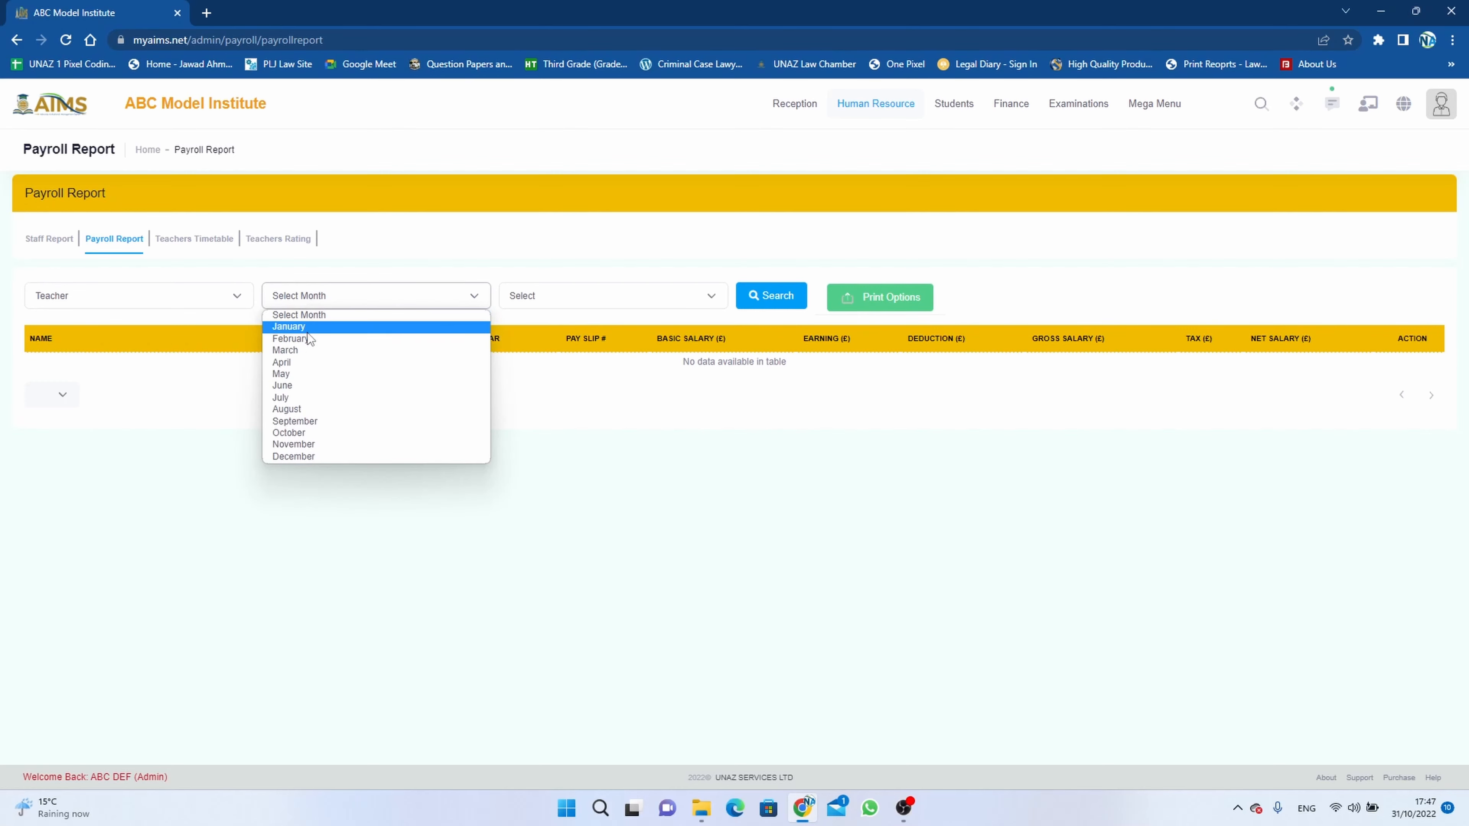
click(330, 432)
click(562, 295)
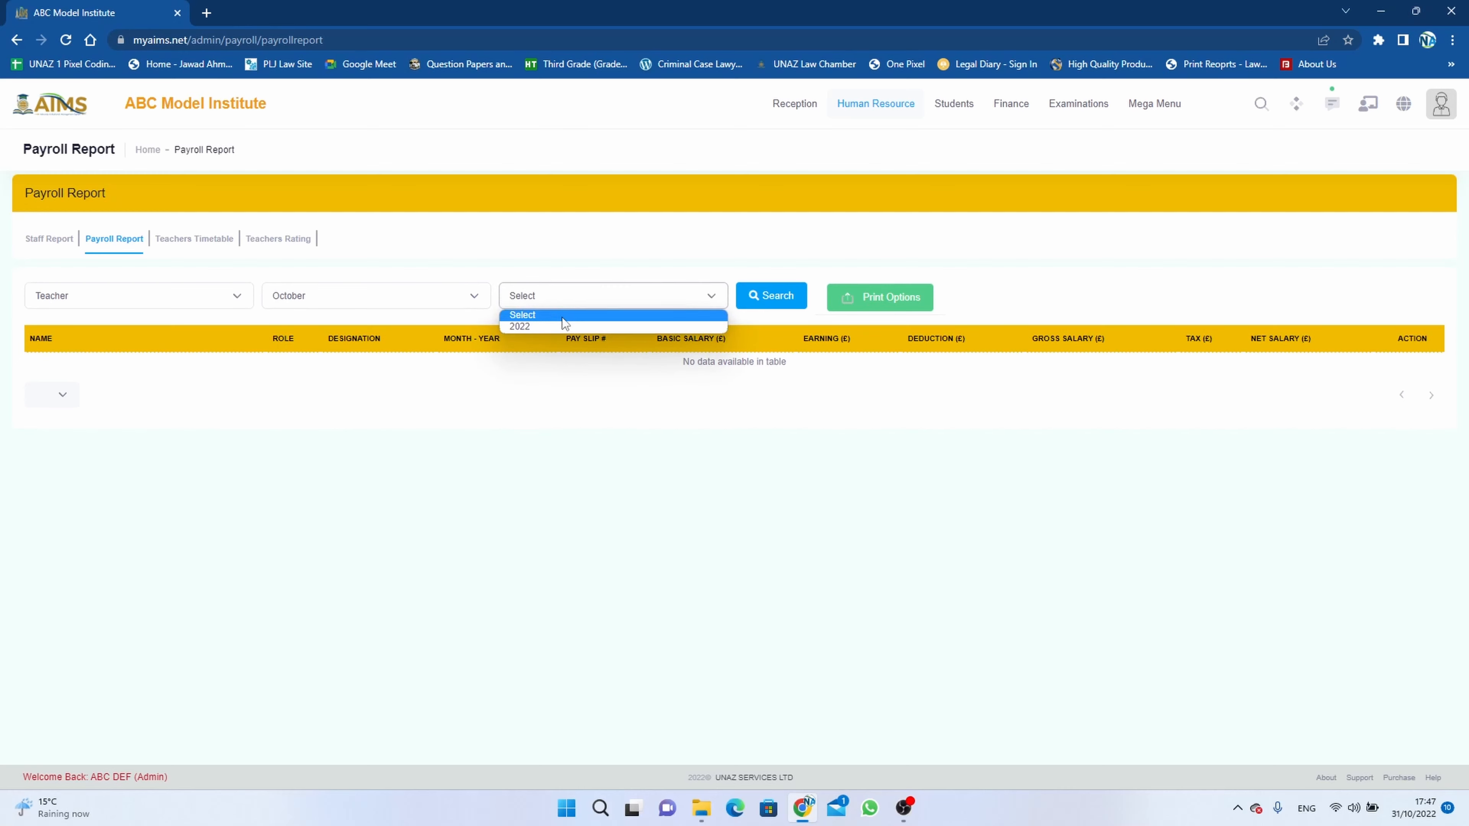
click(562, 317)
click(772, 296)
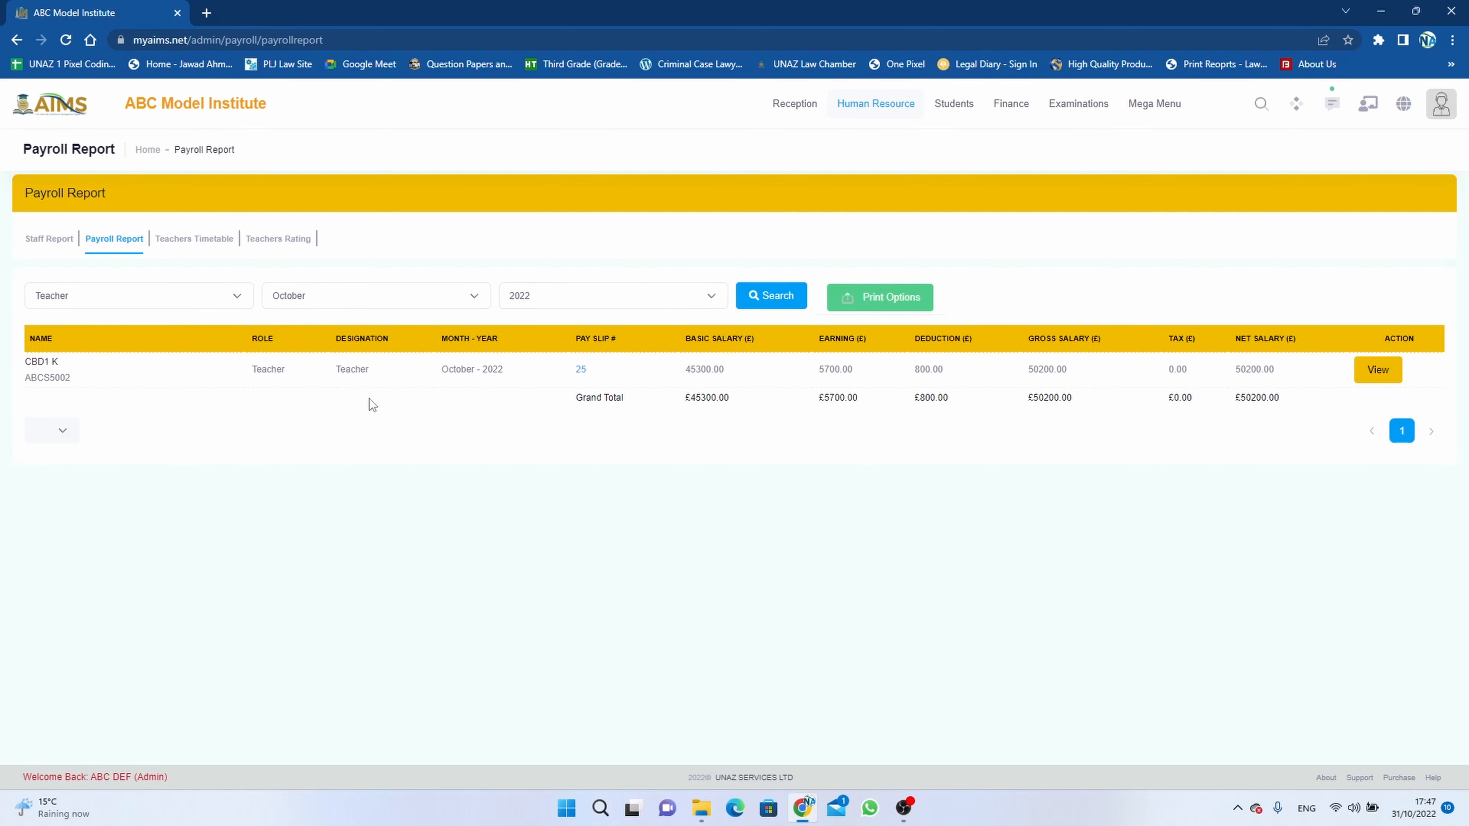
click(1378, 369)
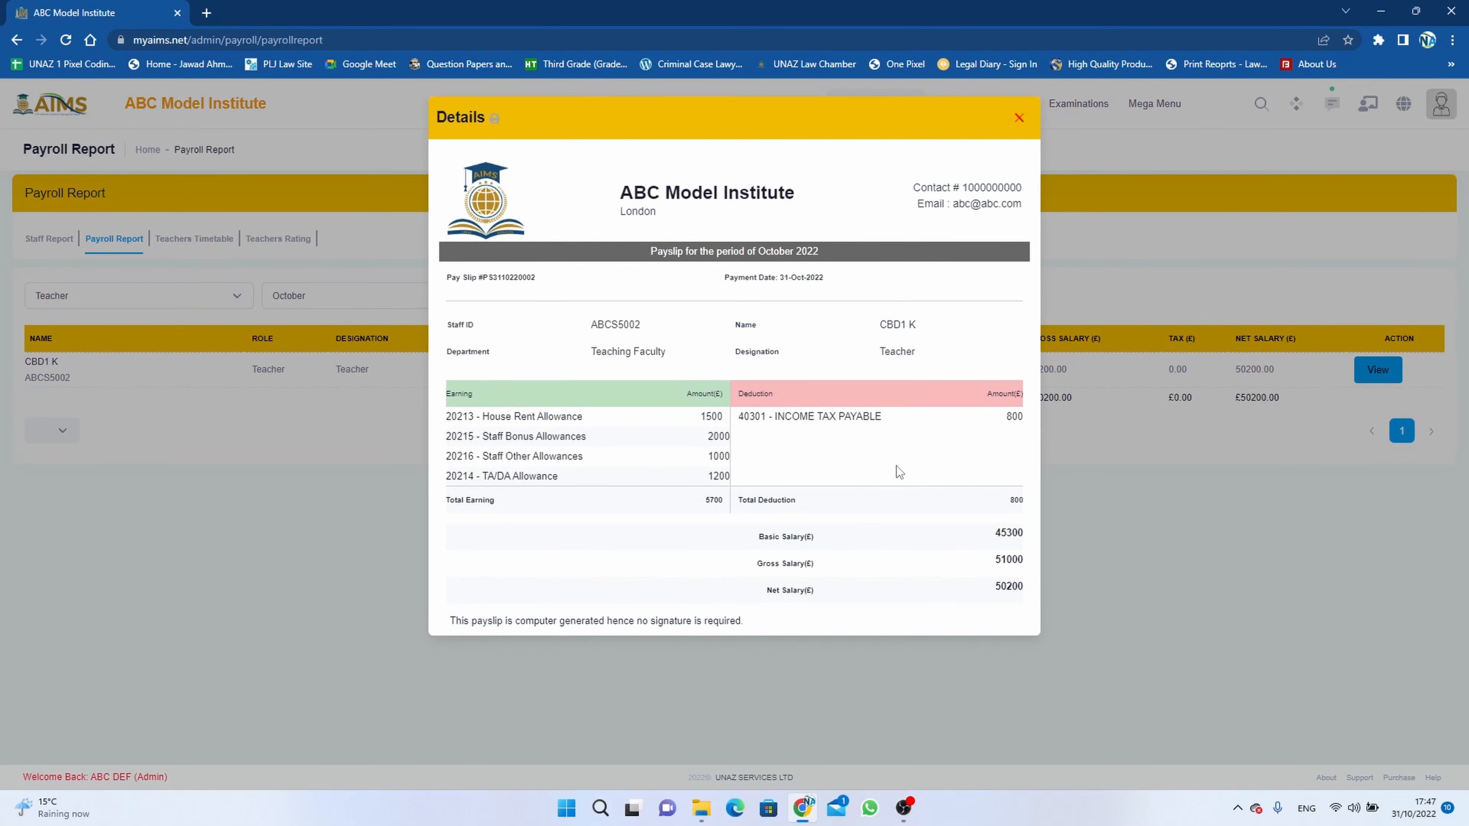
click(1018, 118)
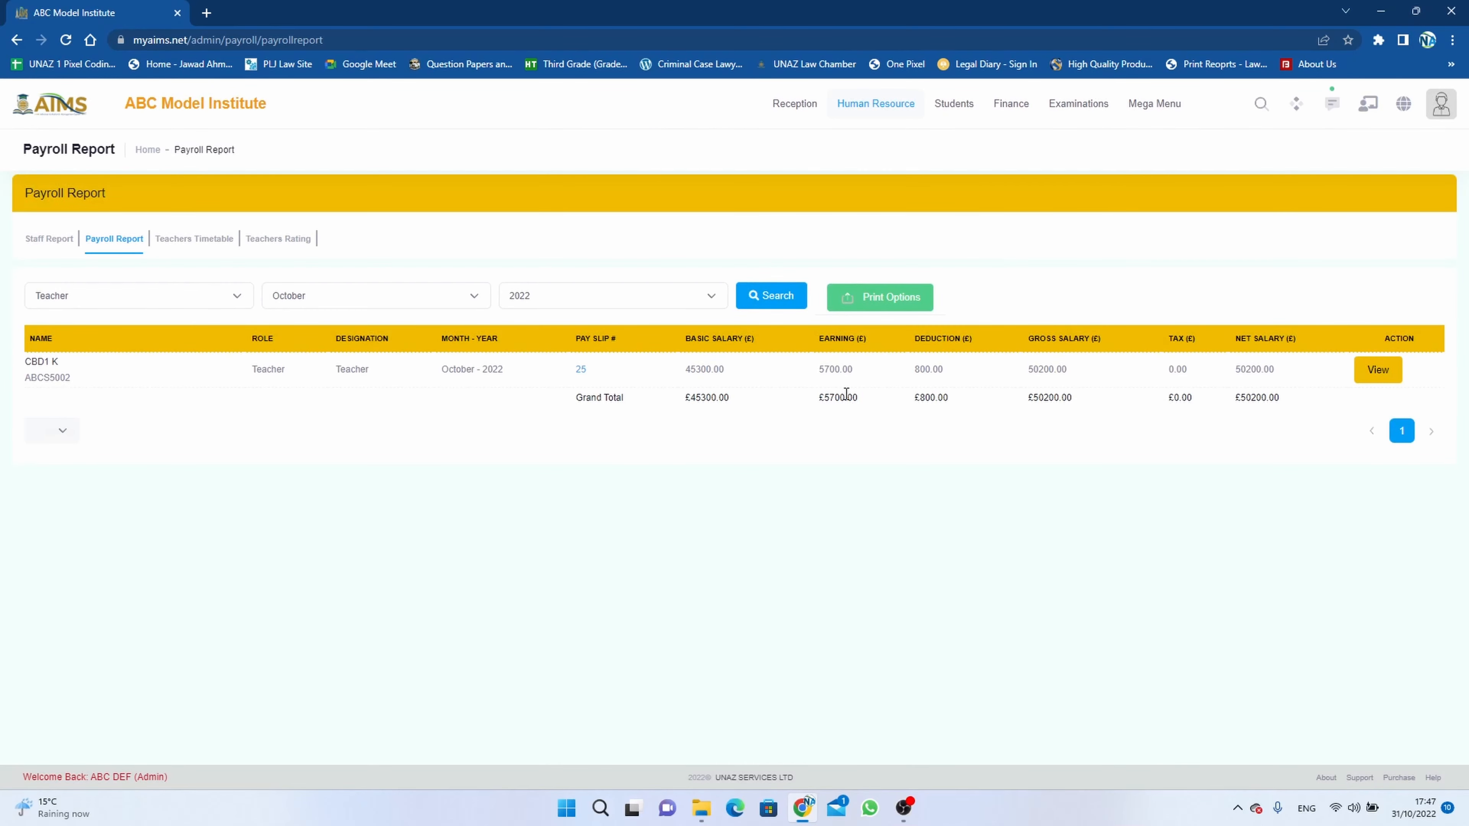